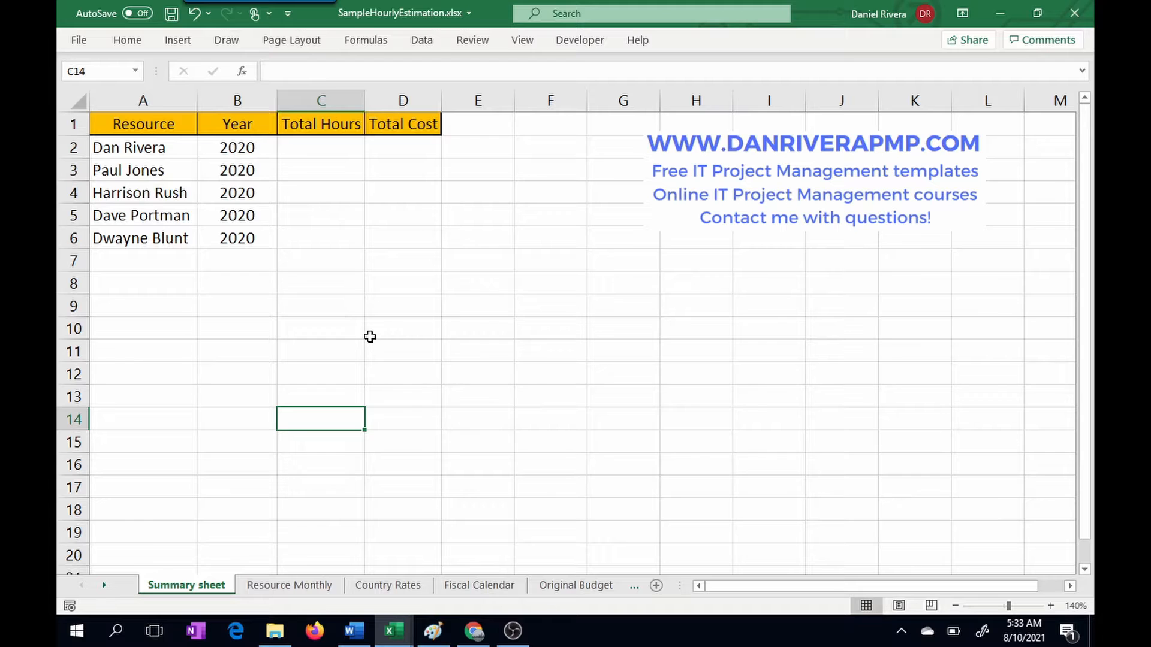
Step: Examine the monthly hours planned for each resource on the Resource Monthly sheet
{"action": "left_click", "coordinate": [298, 588]}
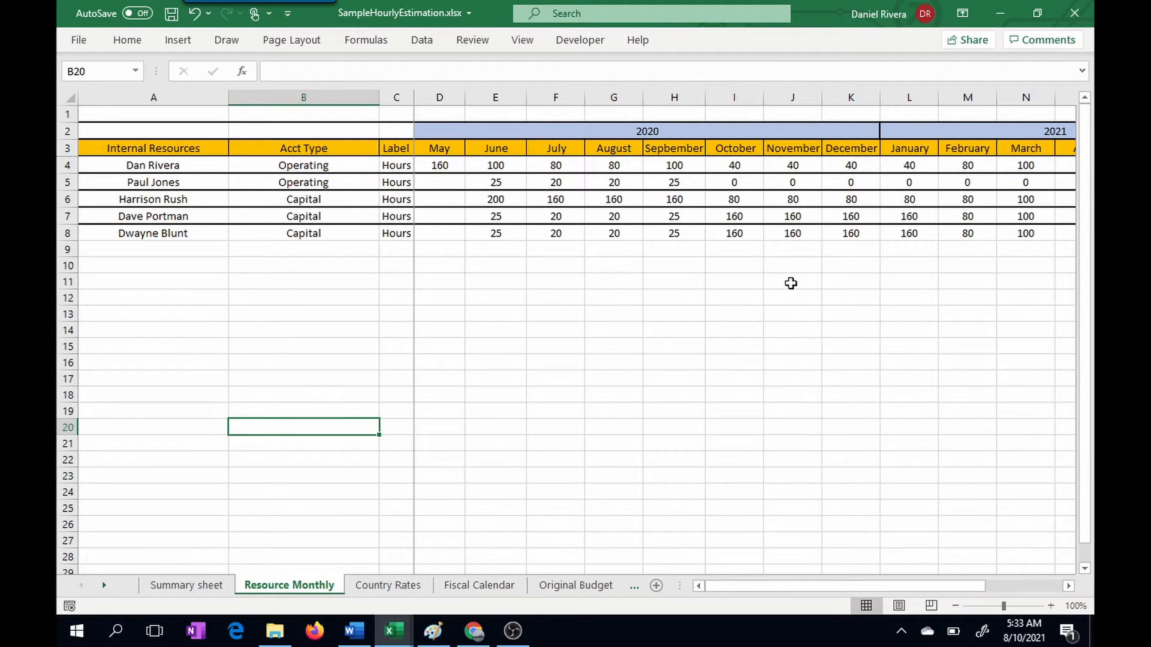
{"action": "left_click", "coordinate": [1049, 606]}
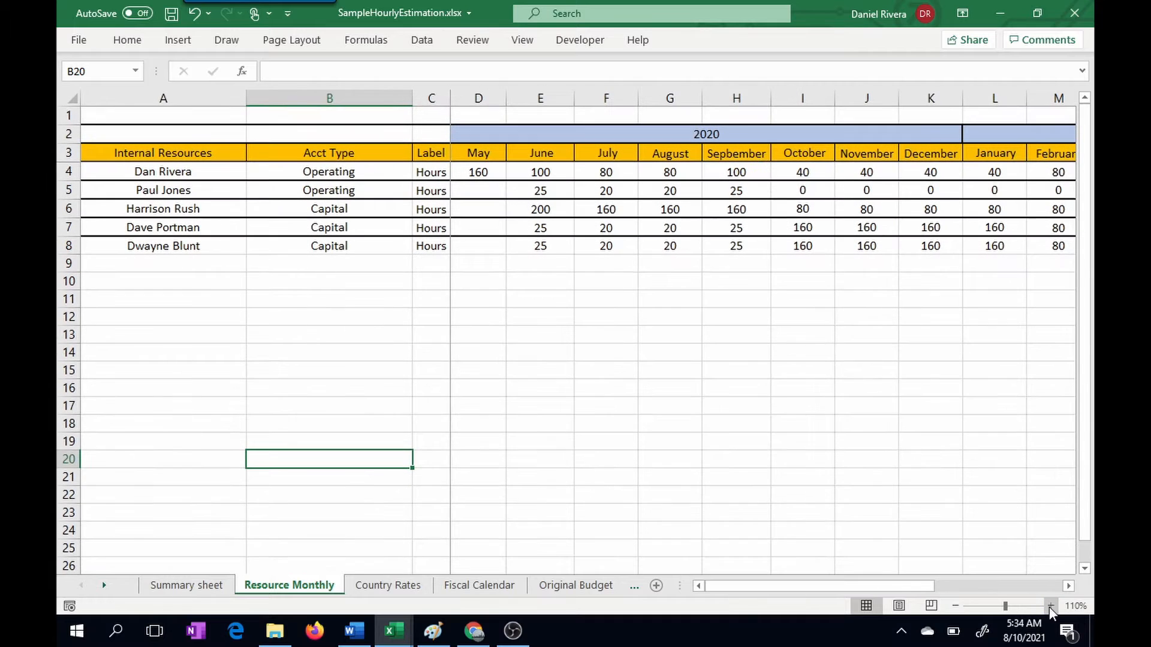
{"action": "left_click", "coordinate": [1049, 606]}
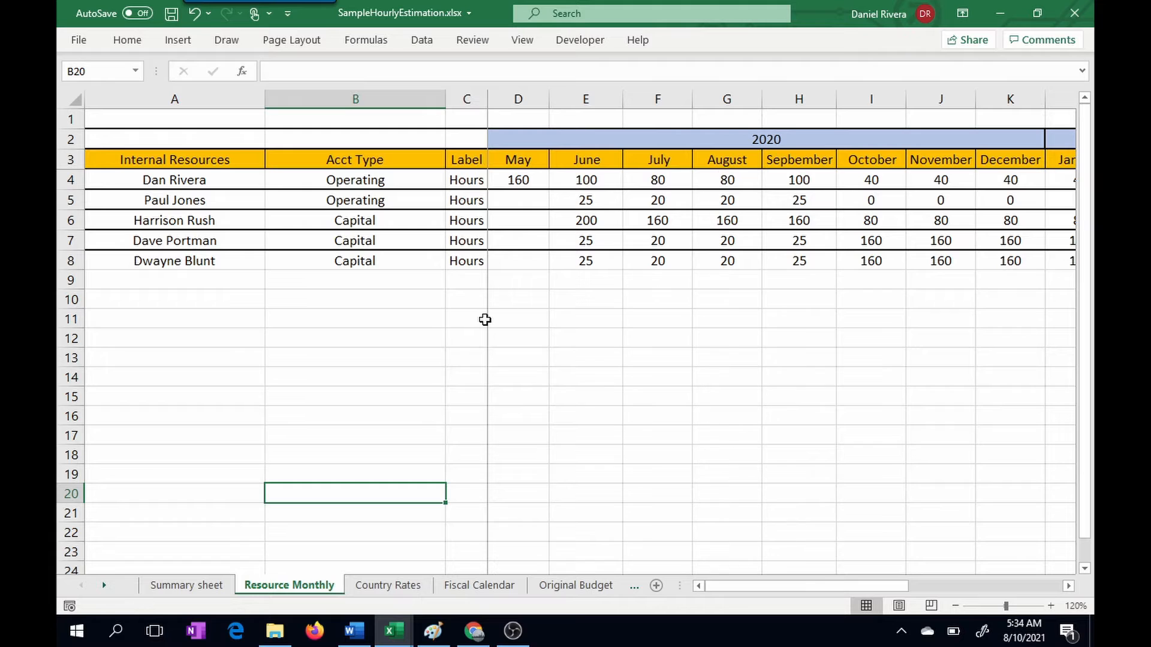
Step: Examine the hourly rates listed for each country on the Country Rates sheet and return to the Resource Monthly sheet
{"action": "left_click", "coordinate": [394, 589]}
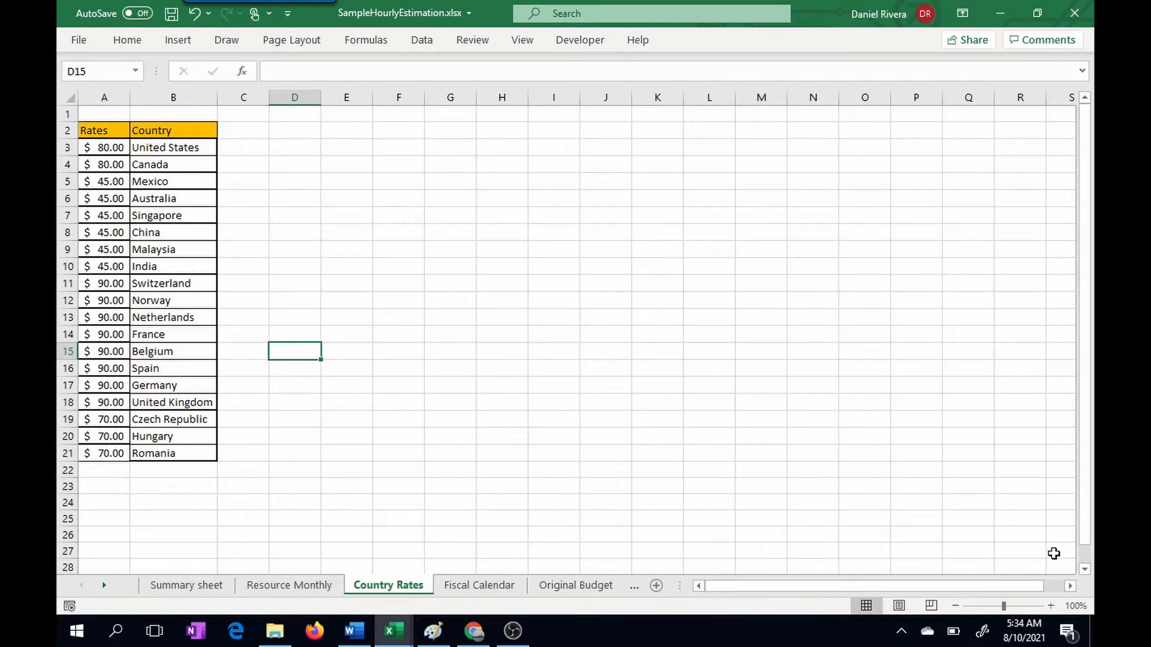
{"action": "left_click", "coordinate": [1051, 606]}
{"action": "left_click", "coordinate": [1052, 606]}
{"action": "left_click", "coordinate": [1052, 606]}
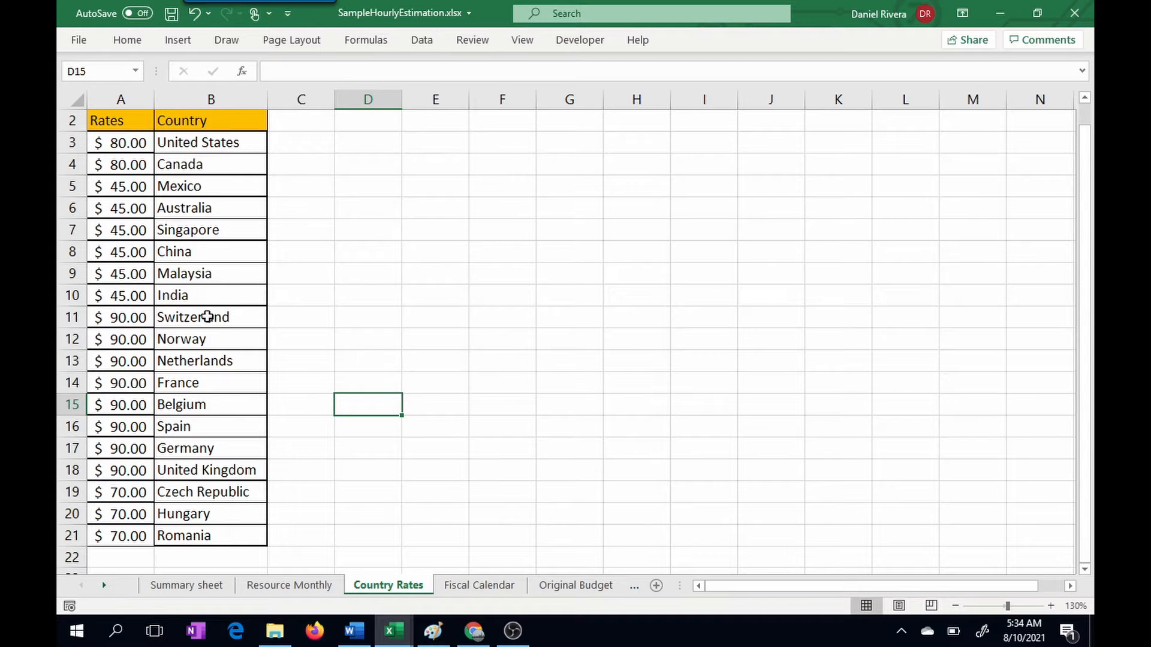
{"action": "left_click", "coordinate": [120, 536]}
{"action": "left_click", "coordinate": [107, 298]}
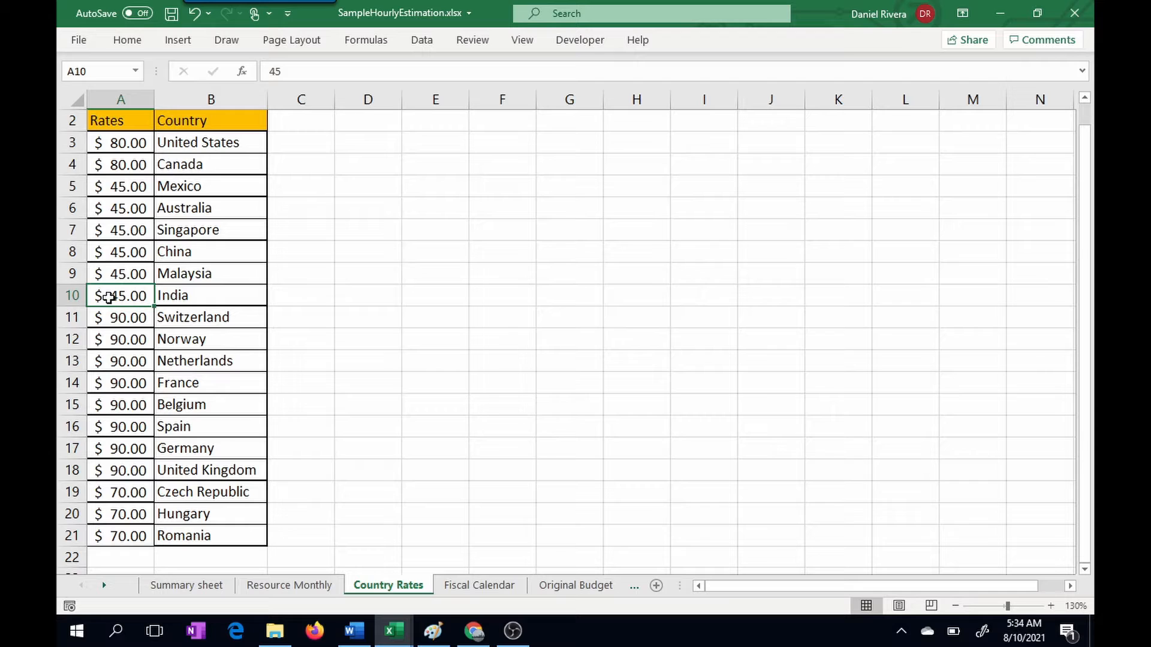
{"action": "left_click", "coordinate": [117, 179]}
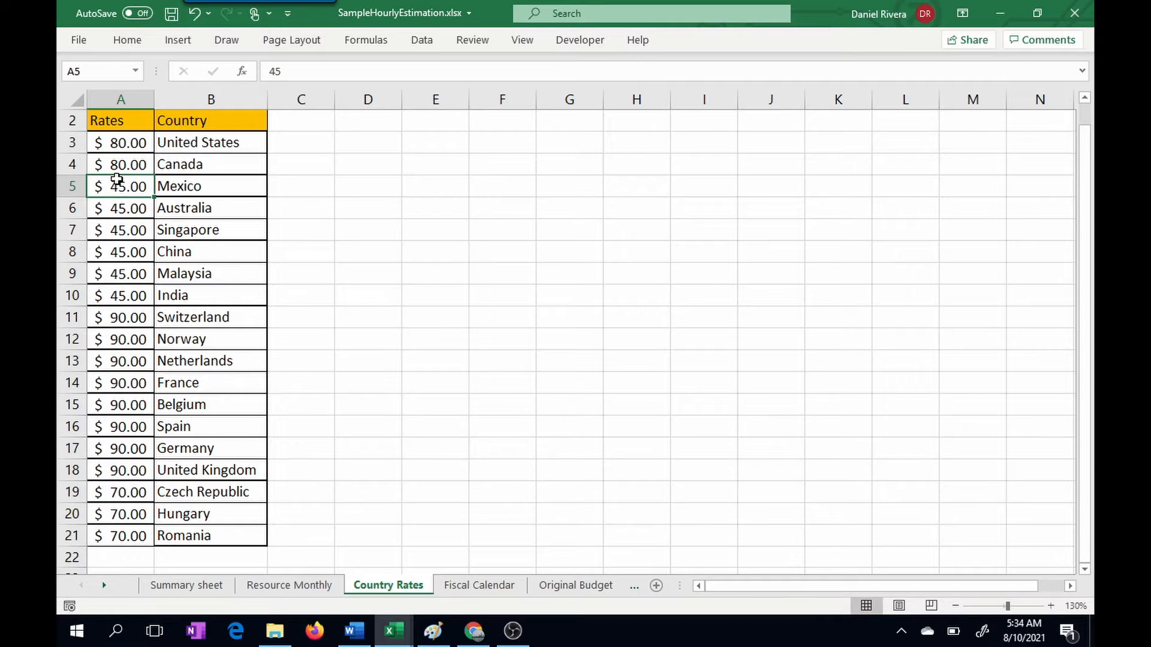
{"action": "left_click", "coordinate": [112, 257]}
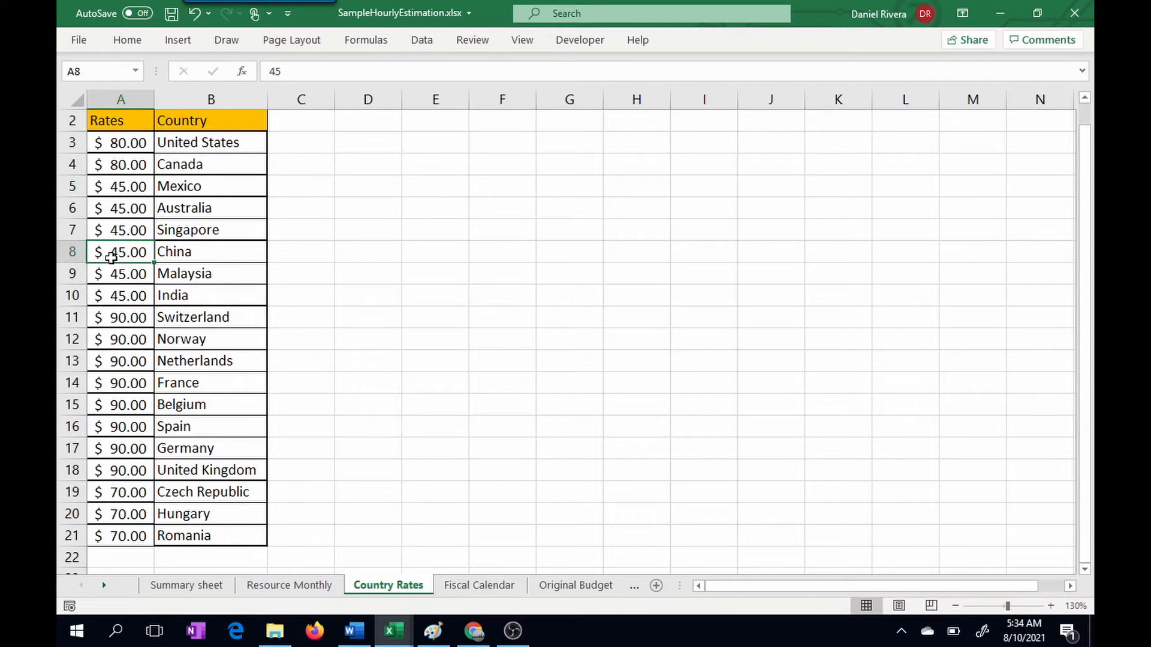
{"action": "left_click", "coordinate": [118, 428]}
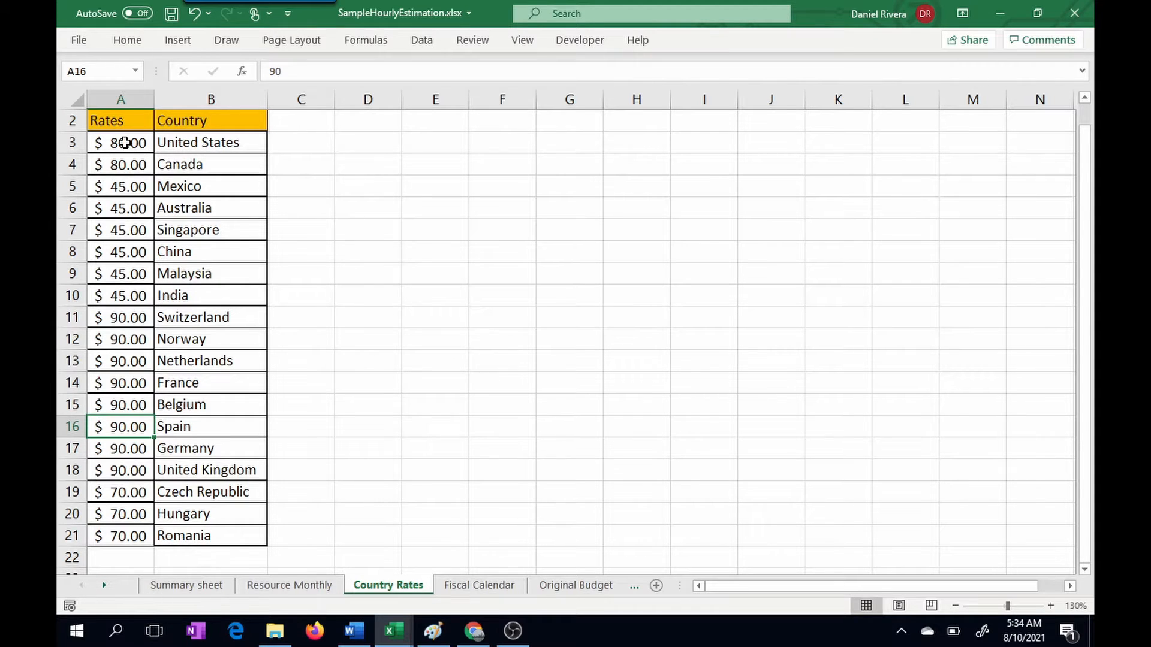
{"action": "left_click", "coordinate": [314, 585]}
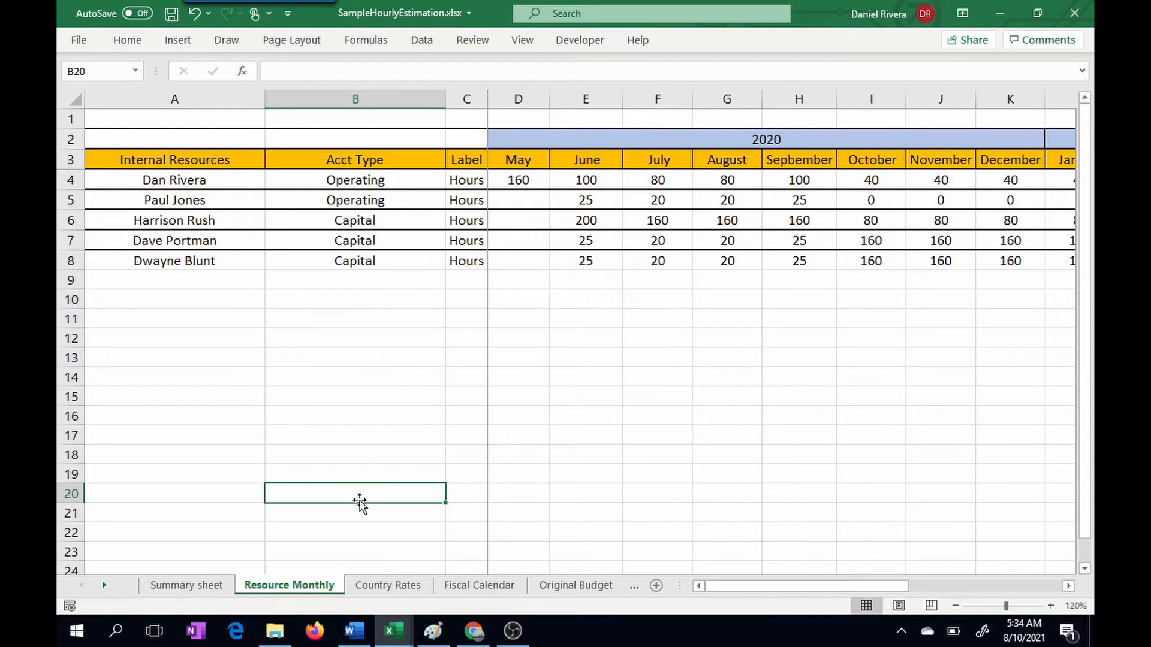
Step: In C2 of the Summary sheet, total the first resource's 2020 hours with a SUM of 'Resource Monthly'!D4:K4
{"action": "left_click", "coordinate": [207, 591]}
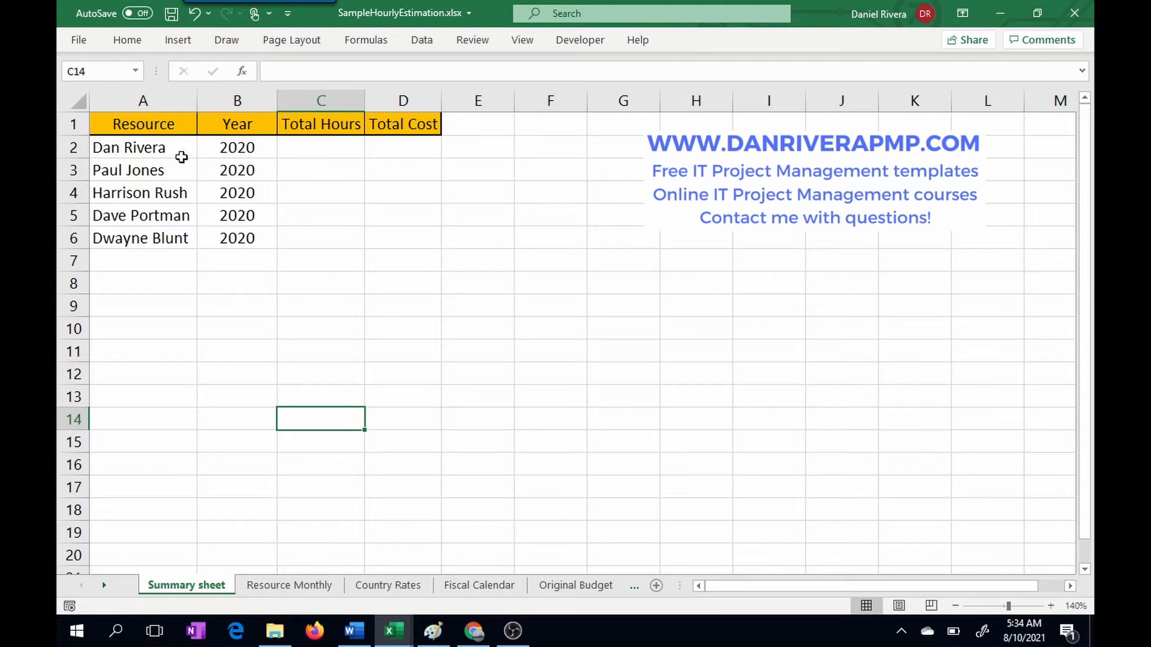
{"action": "left_click", "coordinate": [334, 148]}
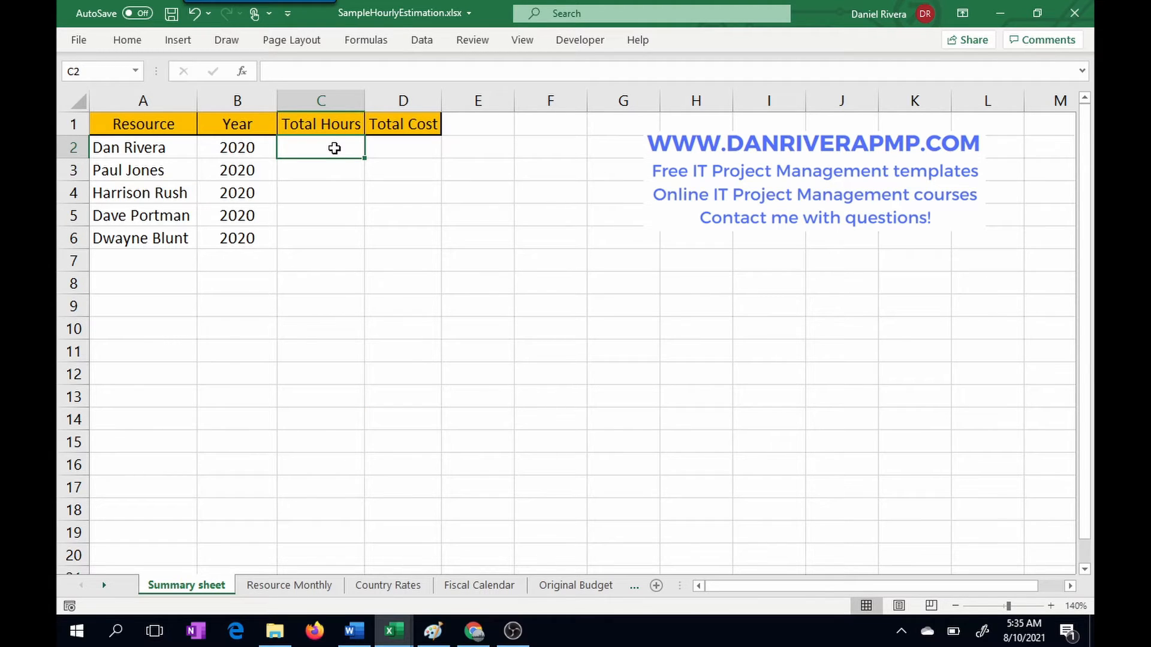
{"action": "type", "text": "=sum"}
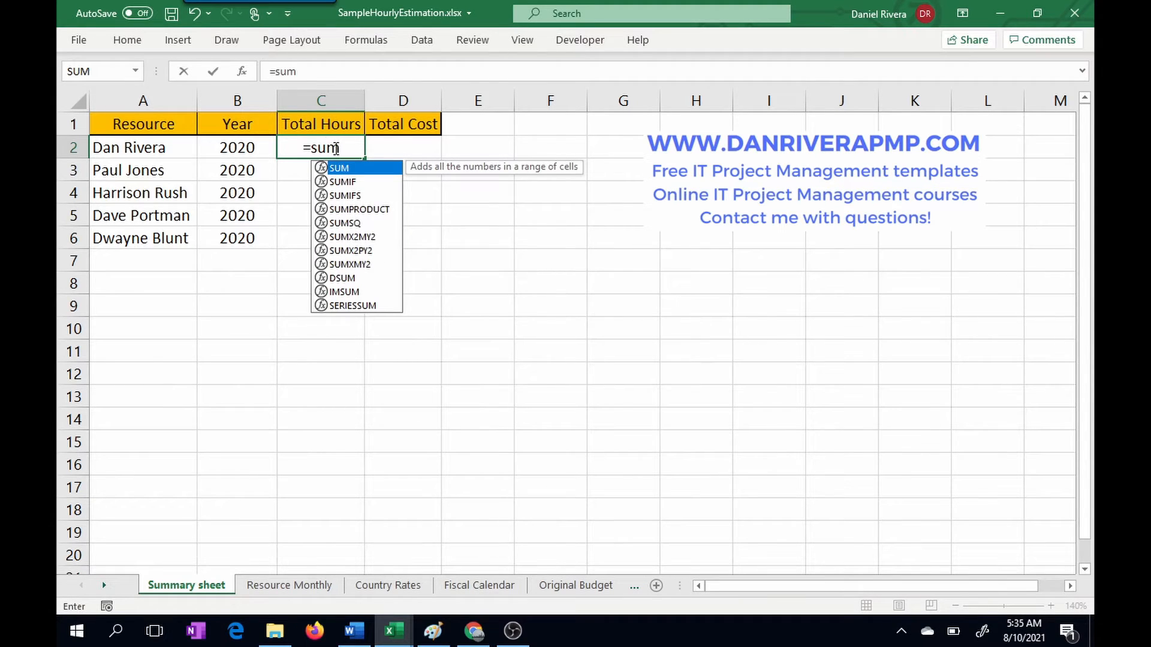
{"action": "type", "text": "("}
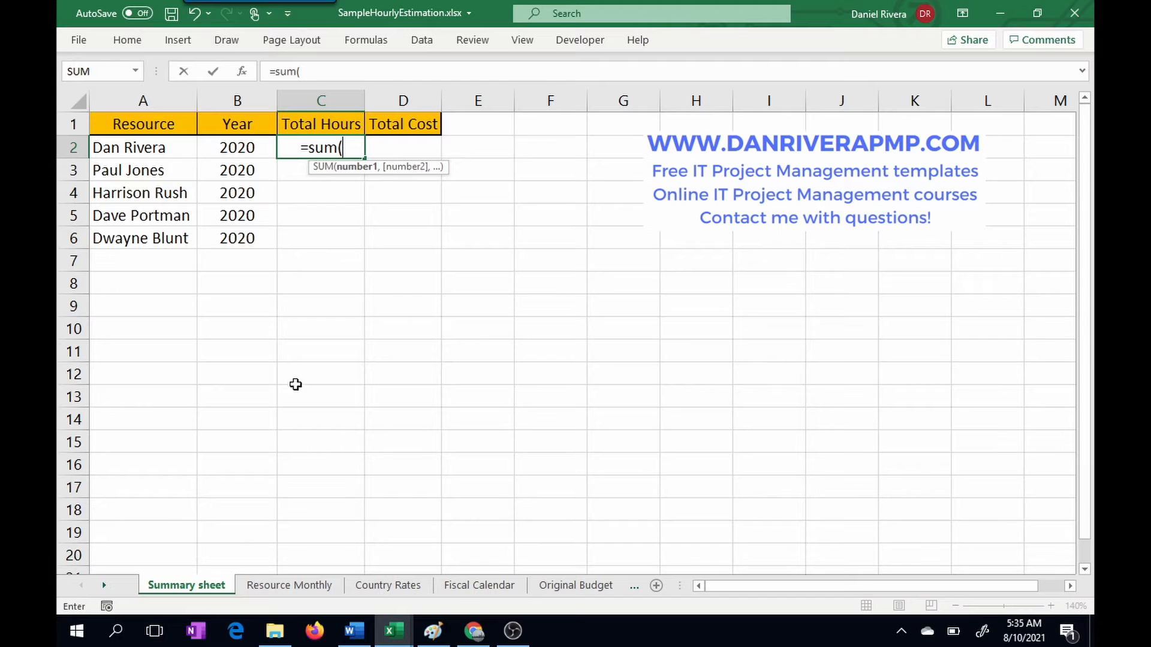
{"action": "left_click", "coordinate": [290, 585]}
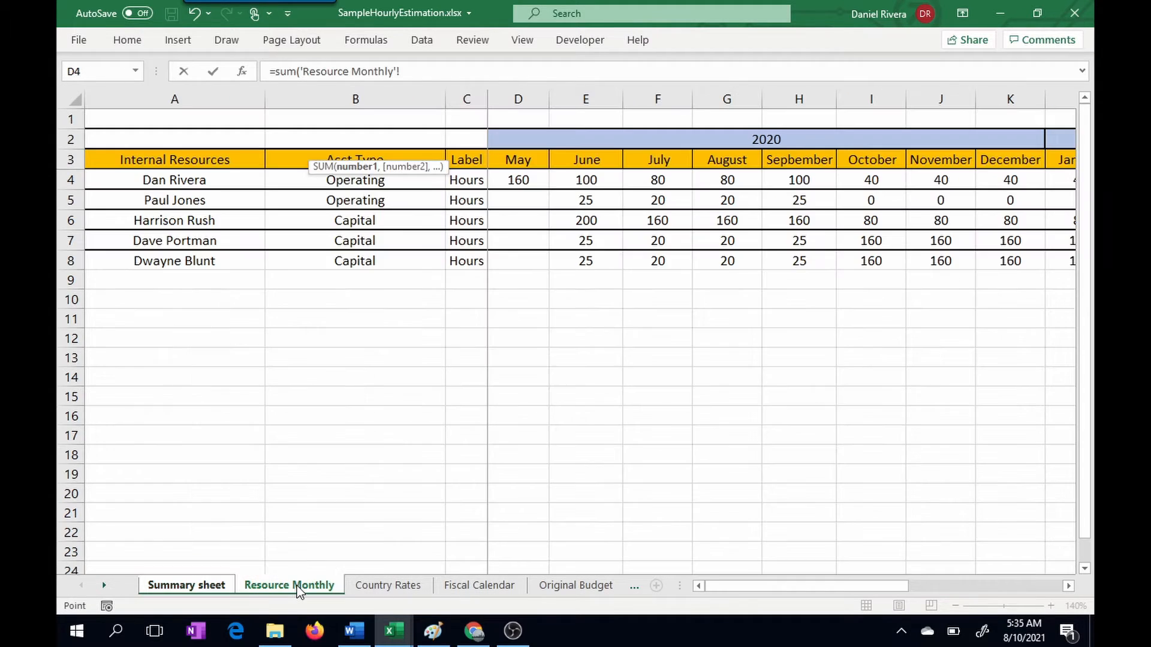
{"action": "left_click", "coordinate": [521, 179]}
{"action": "left_click_drag", "start_coordinate": [521, 178], "coordinate": [1009, 173]}
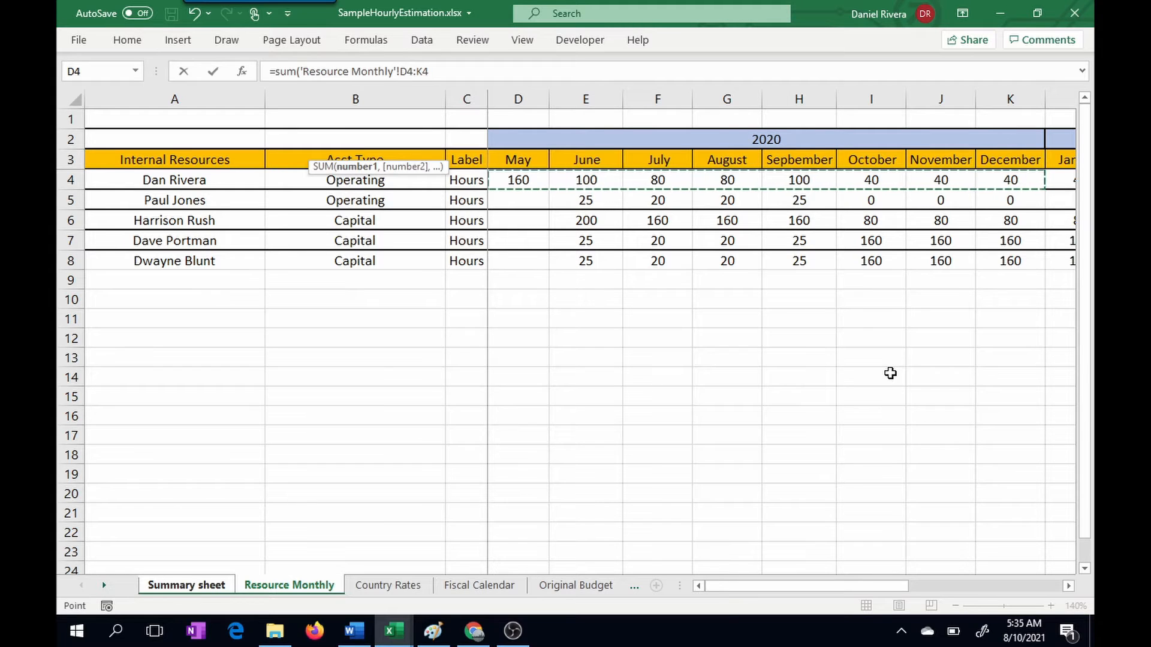
{"action": "key", "text": "Return"}
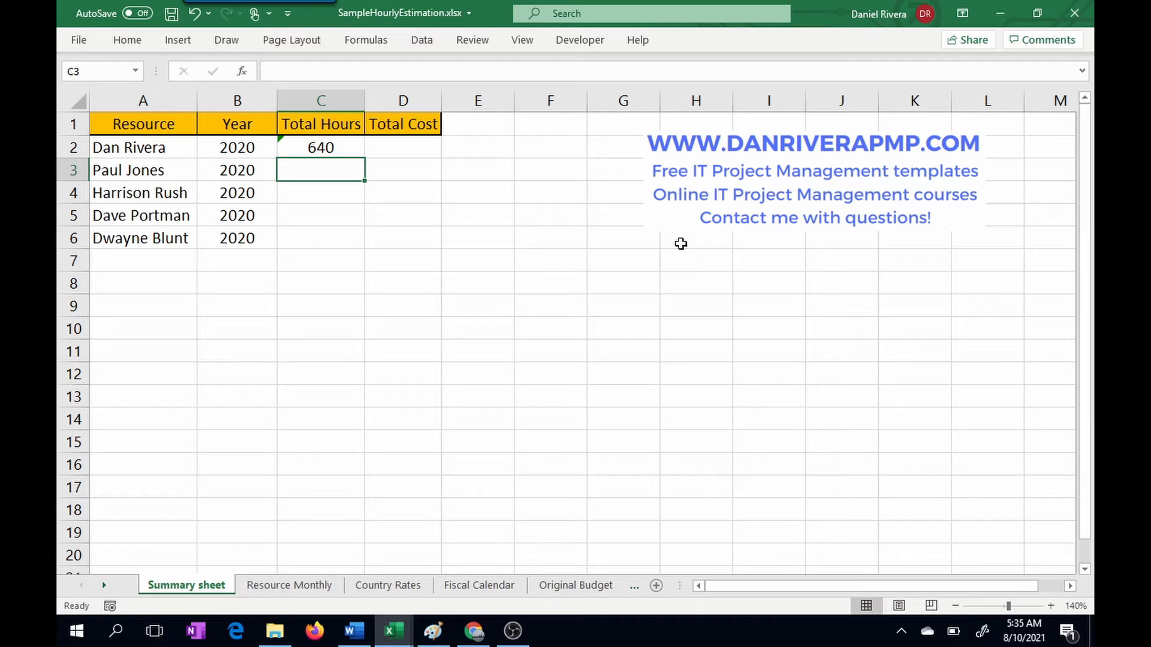
Step: Compare the SUM formula in C2 of the Summary sheet with the first resource's May to December 2020 hours on Resource Monthly
{"action": "left_click", "coordinate": [328, 146]}
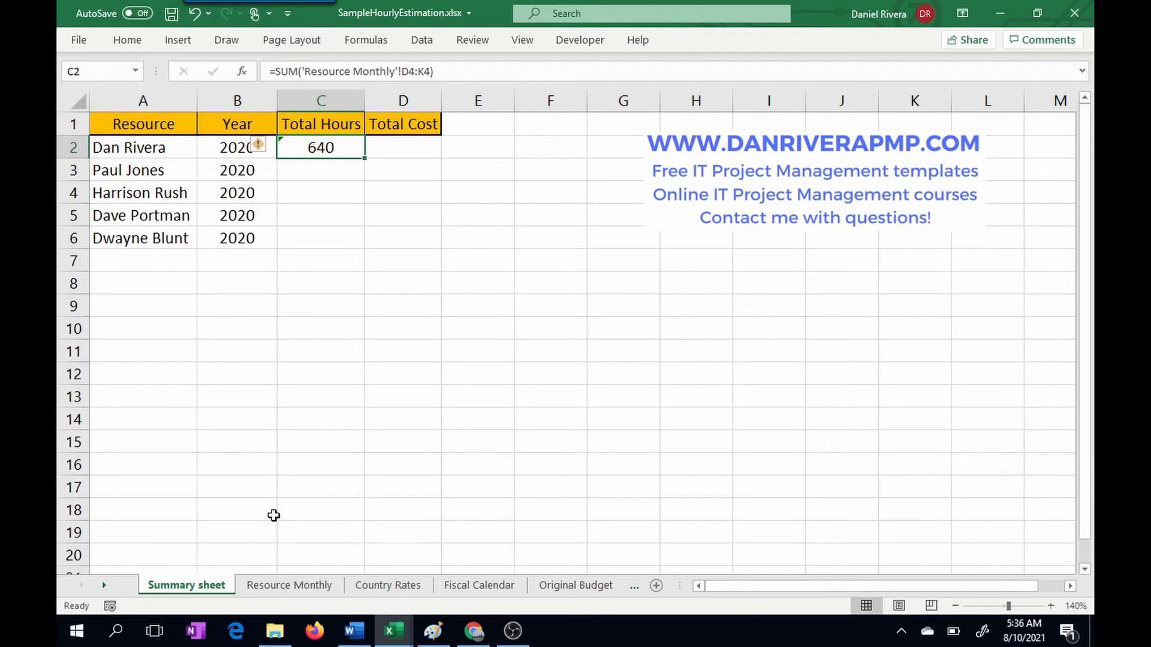
{"action": "left_click", "coordinate": [289, 585]}
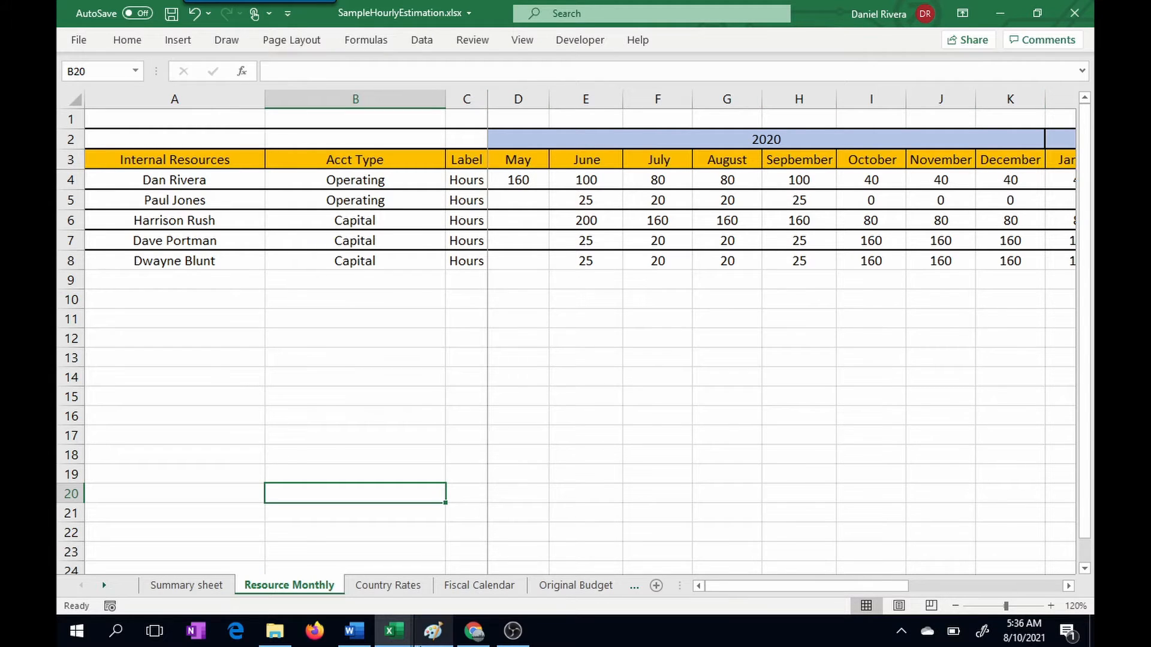
{"action": "left_click", "coordinate": [187, 586]}
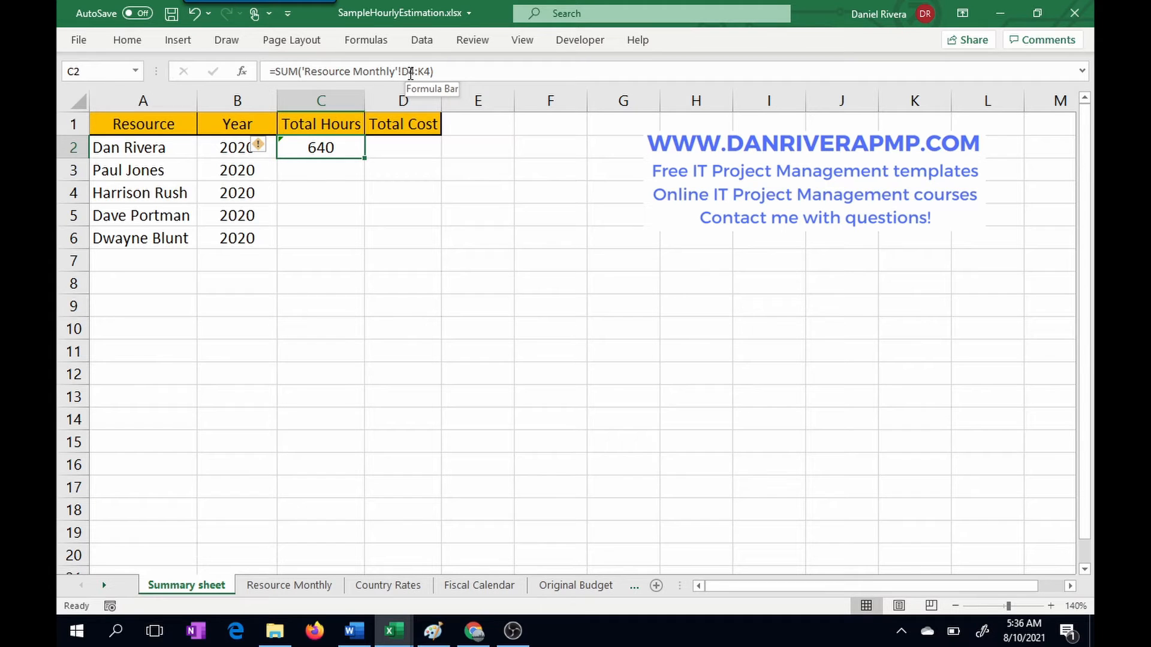
{"action": "left_click", "coordinate": [313, 593]}
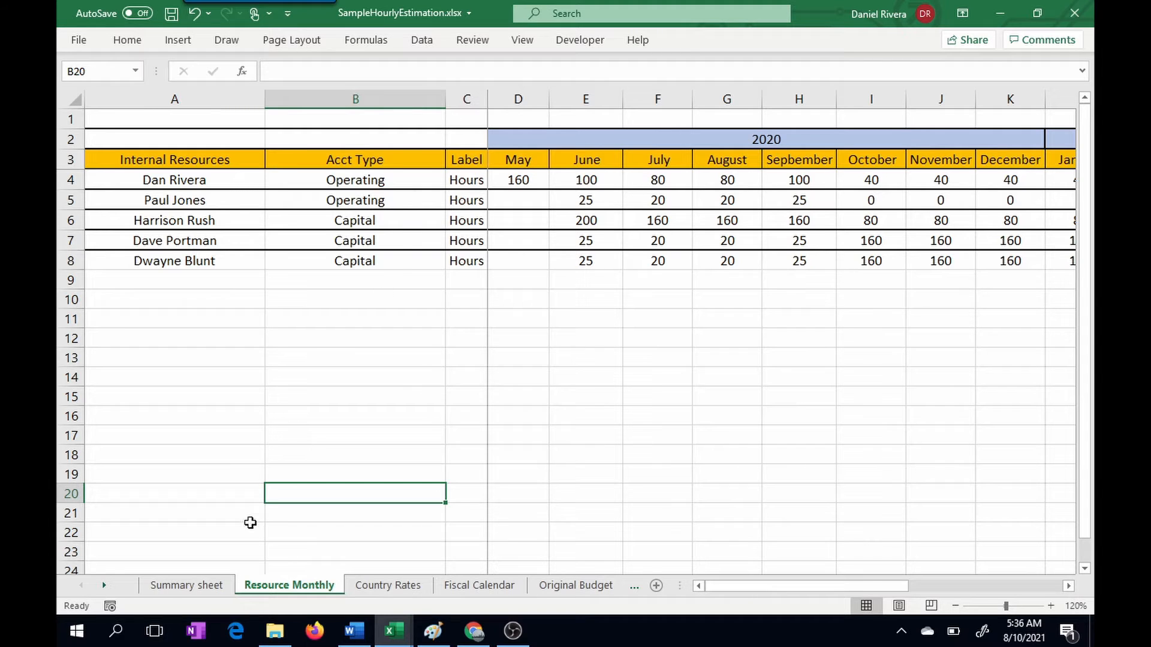
{"action": "left_click", "coordinate": [211, 593]}
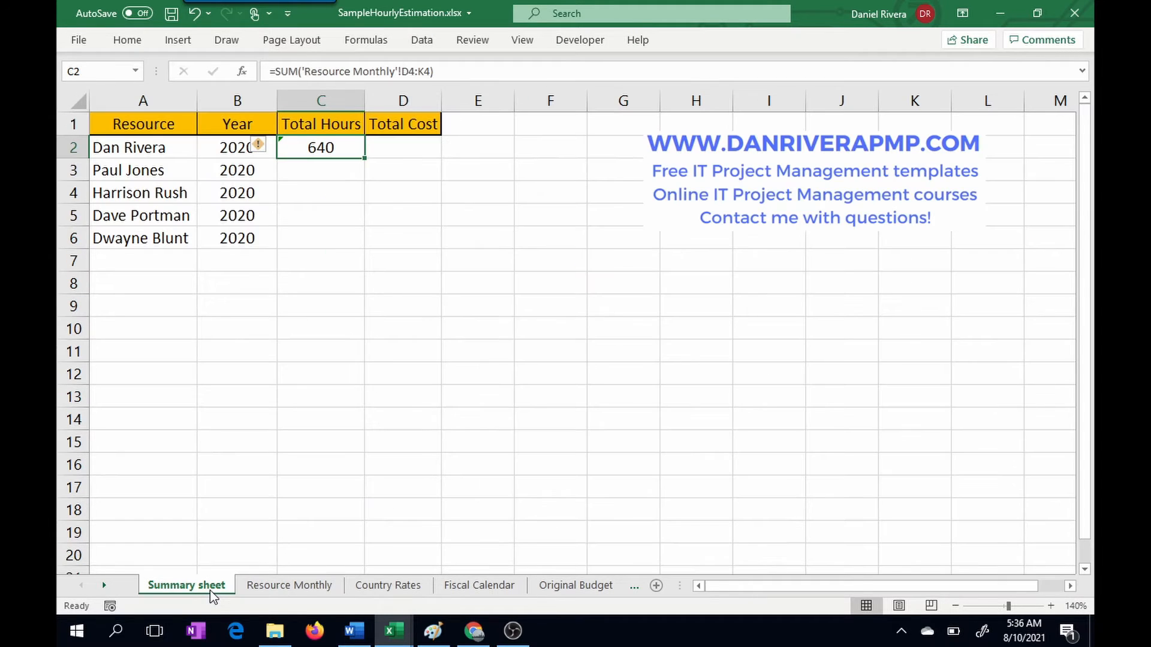
Step: In C3 of the Summary sheet, total the second resource's 2020 hours with a SUM of 'Resource Monthly'!D5:K5
{"action": "left_click", "coordinate": [324, 172]}
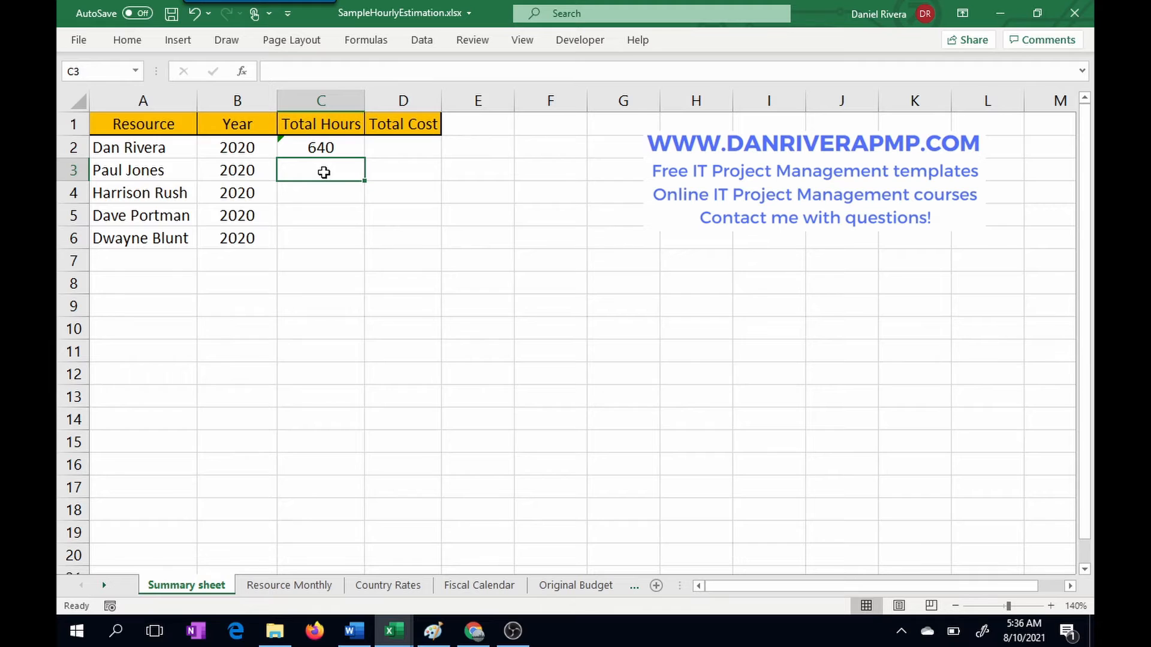
{"action": "type", "text": "="}
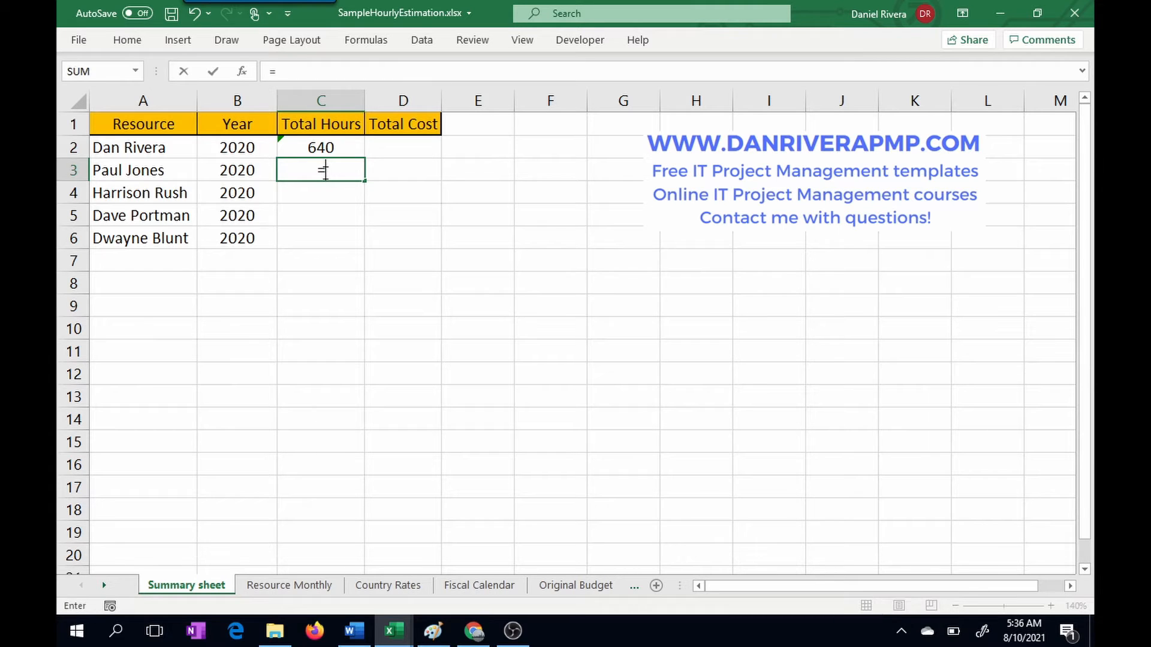
{"action": "type", "text": "sum(*"}
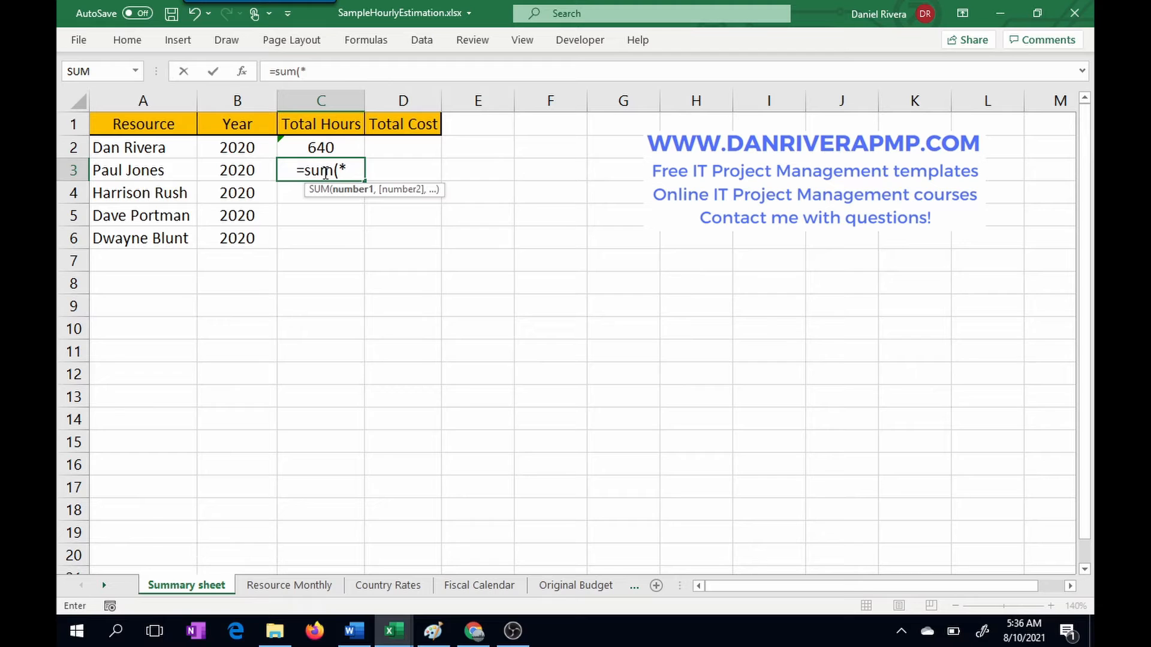
{"action": "key", "text": "BackSpace"}
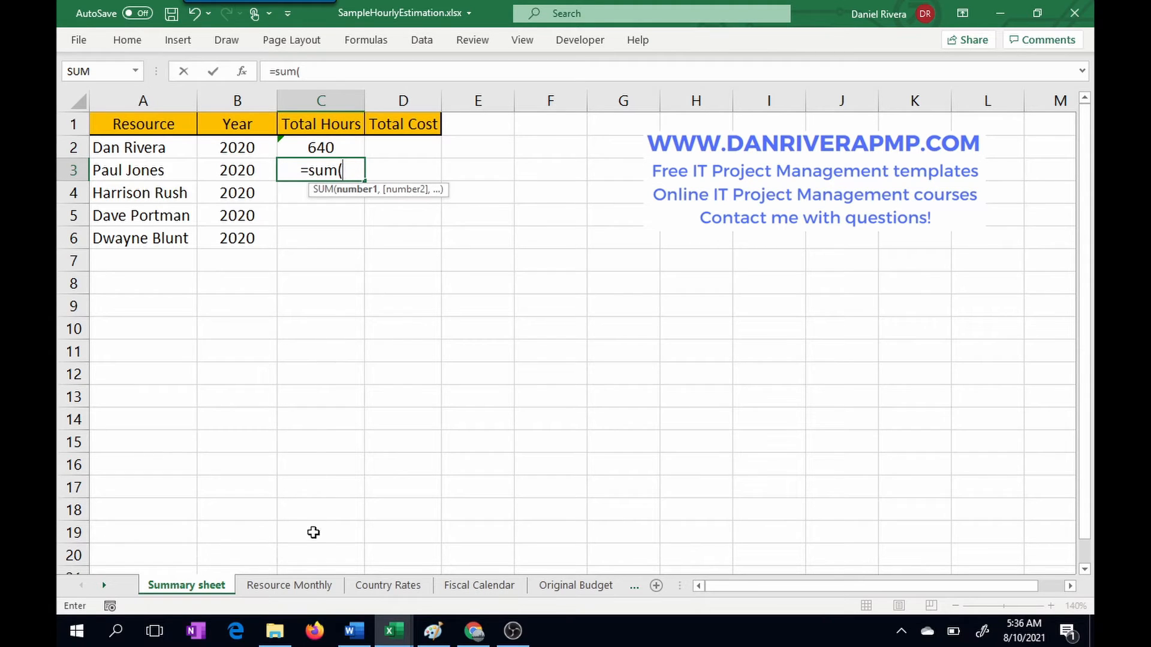
{"action": "left_click", "coordinate": [311, 588]}
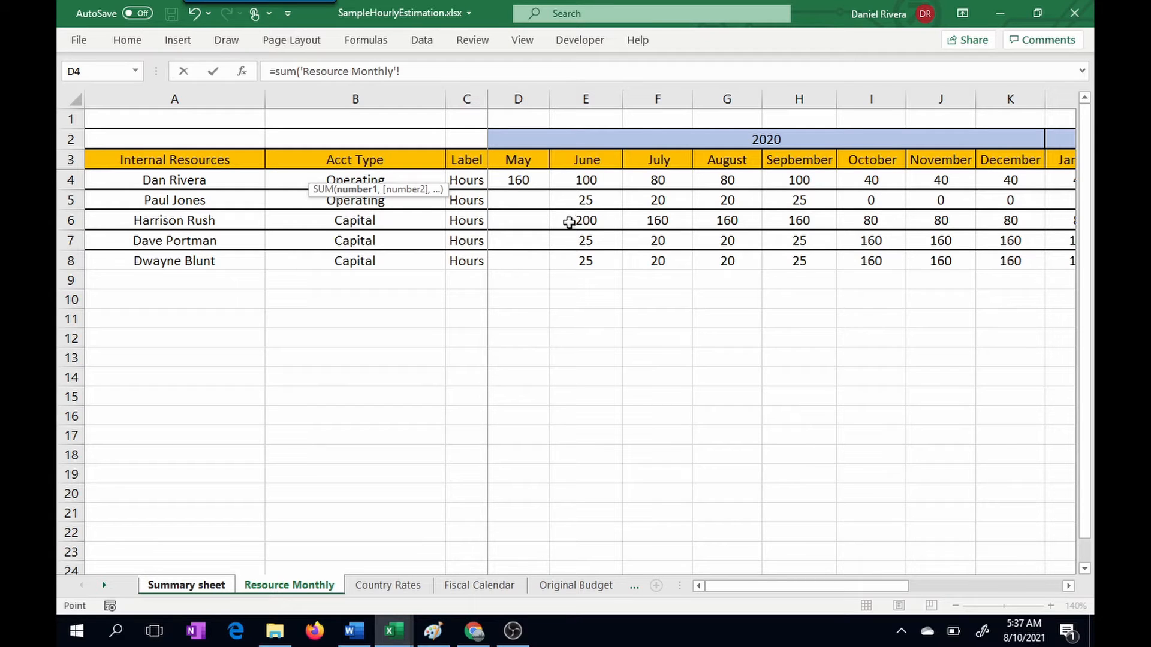
{"action": "left_click_drag", "start_coordinate": [524, 201], "coordinate": [1021, 200]}
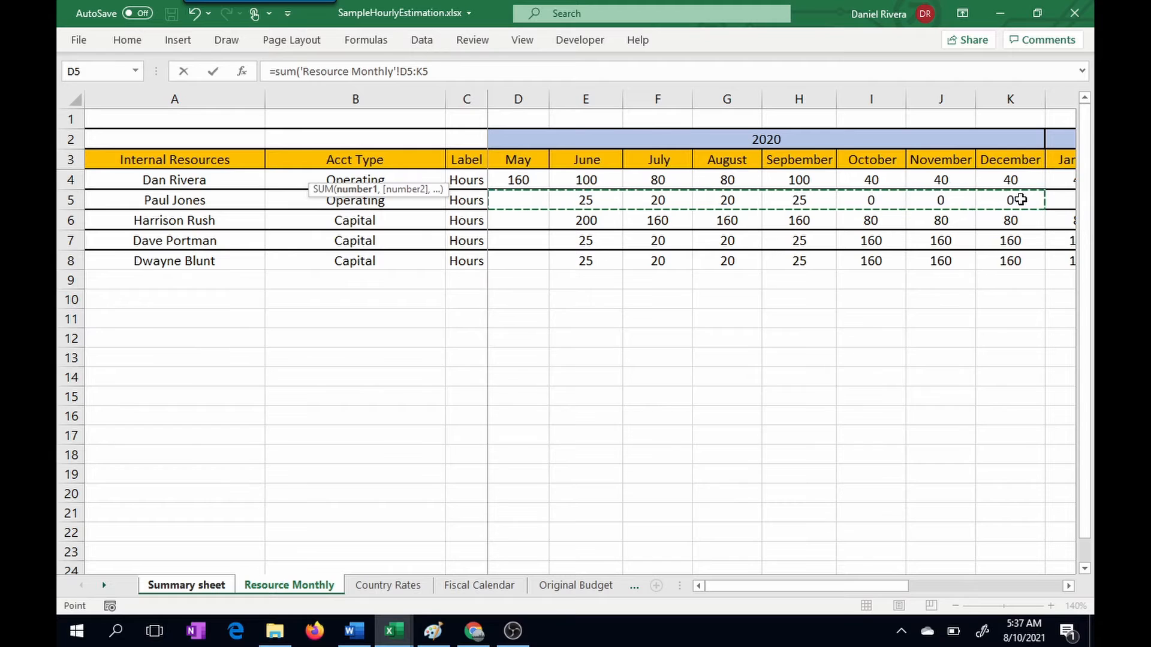
{"action": "key", "text": "Return"}
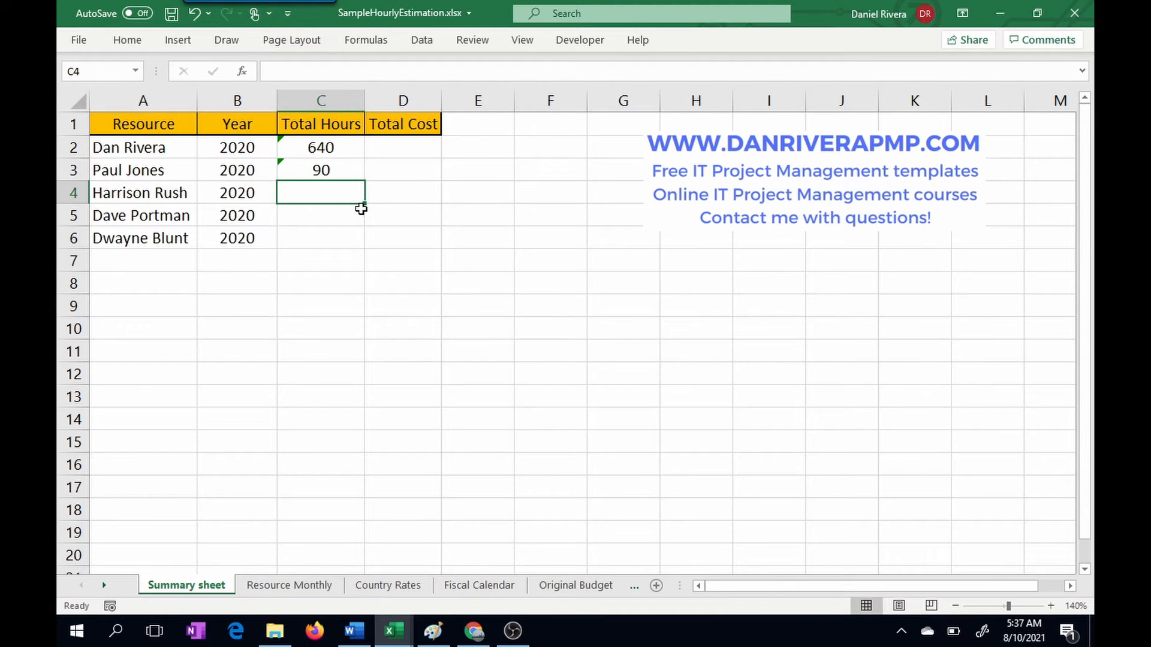
{"action": "left_click", "coordinate": [346, 170]}
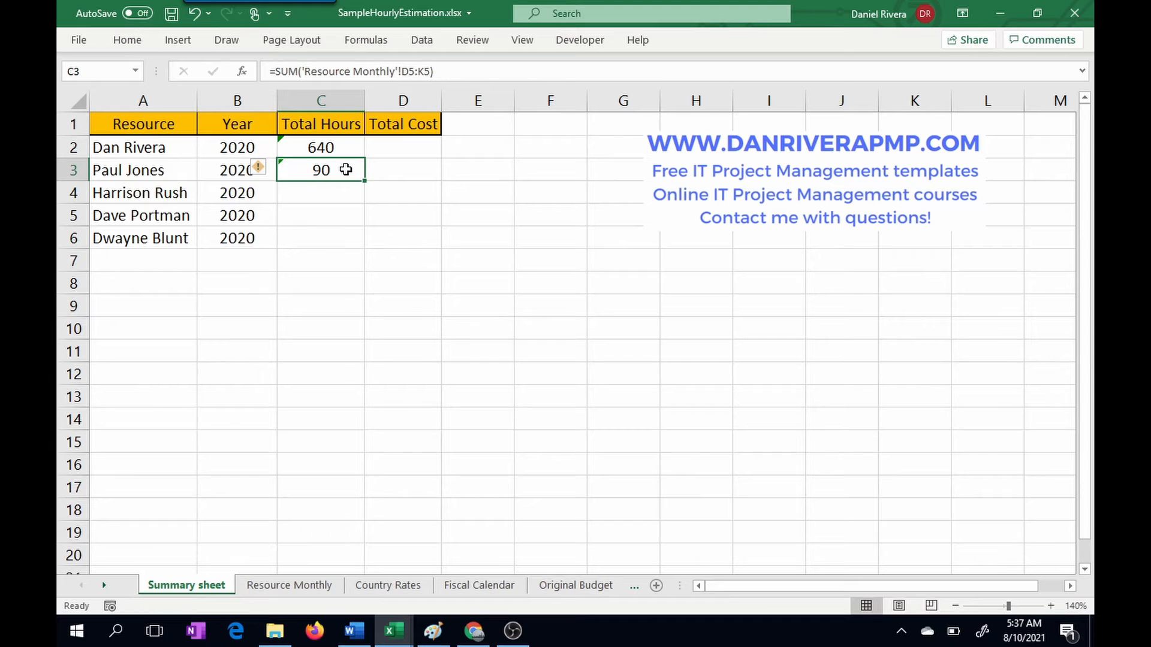
Step: In C4 of the Summary sheet, total the third resource's 2020 hours with a SUM of 'Resource Monthly'!D6:K6
{"action": "left_click", "coordinate": [318, 193]}
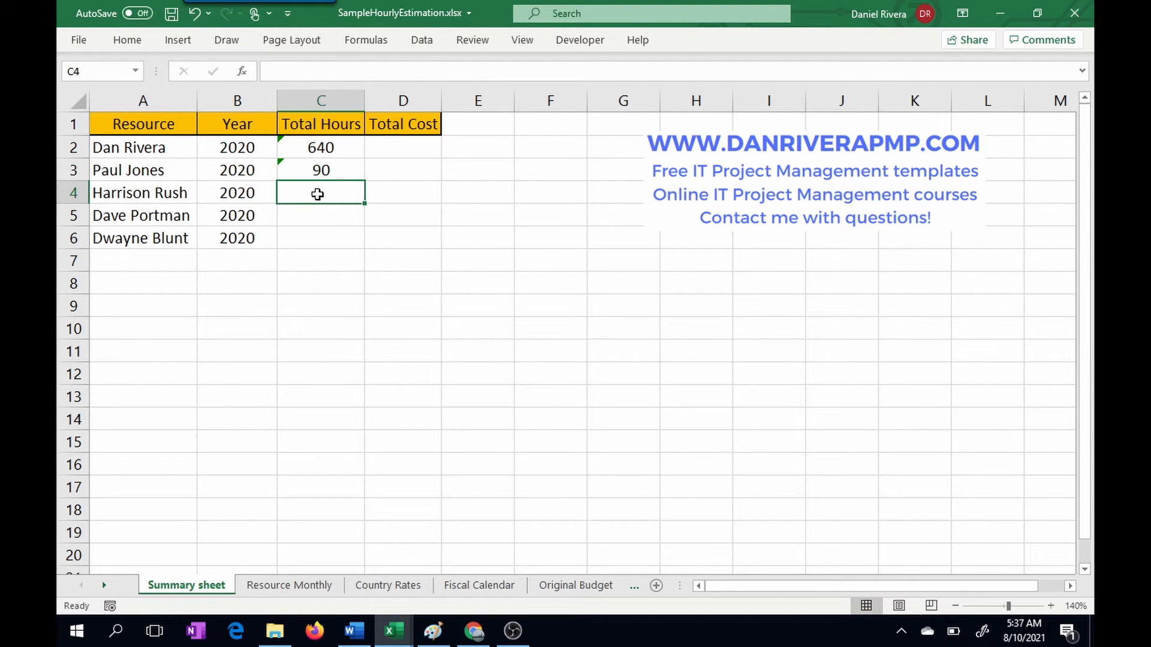
{"action": "type", "text": "=sum("}
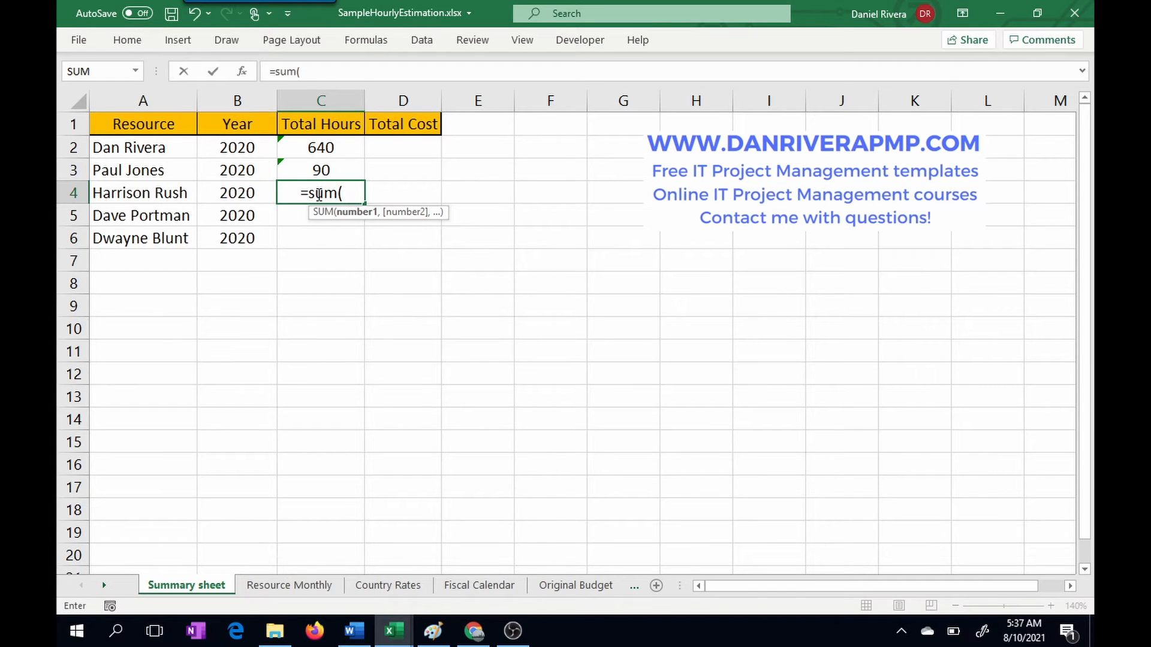
{"action": "left_click", "coordinate": [270, 590]}
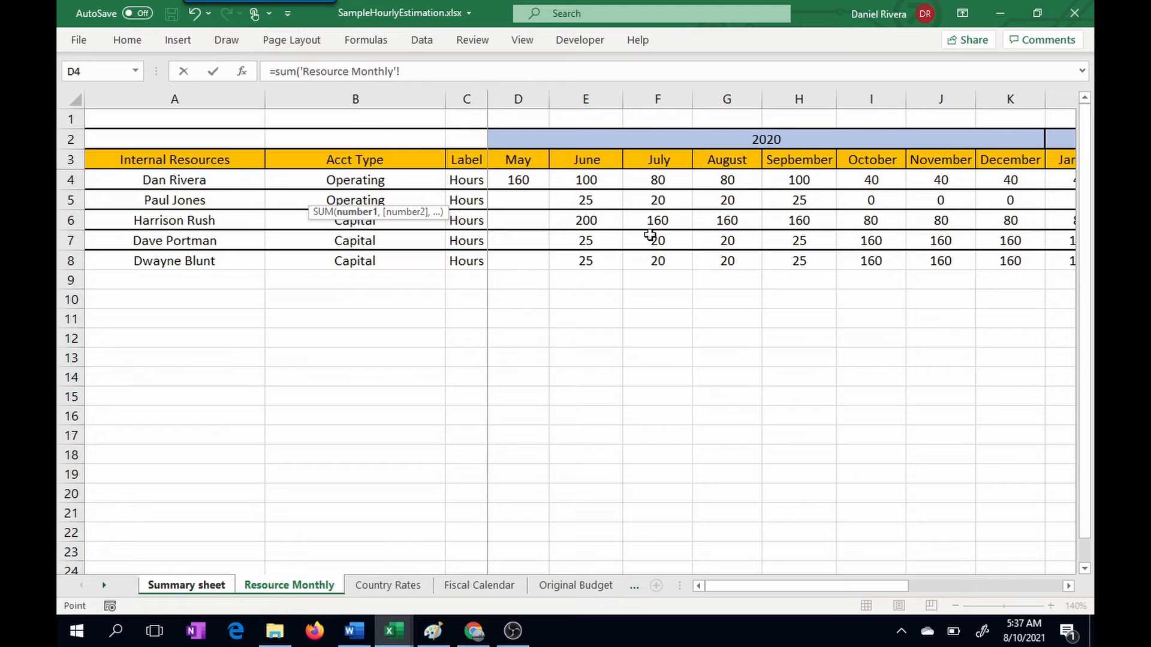
{"action": "left_click_drag", "start_coordinate": [526, 224], "coordinate": [1008, 223]}
{"action": "key", "text": "Return"}
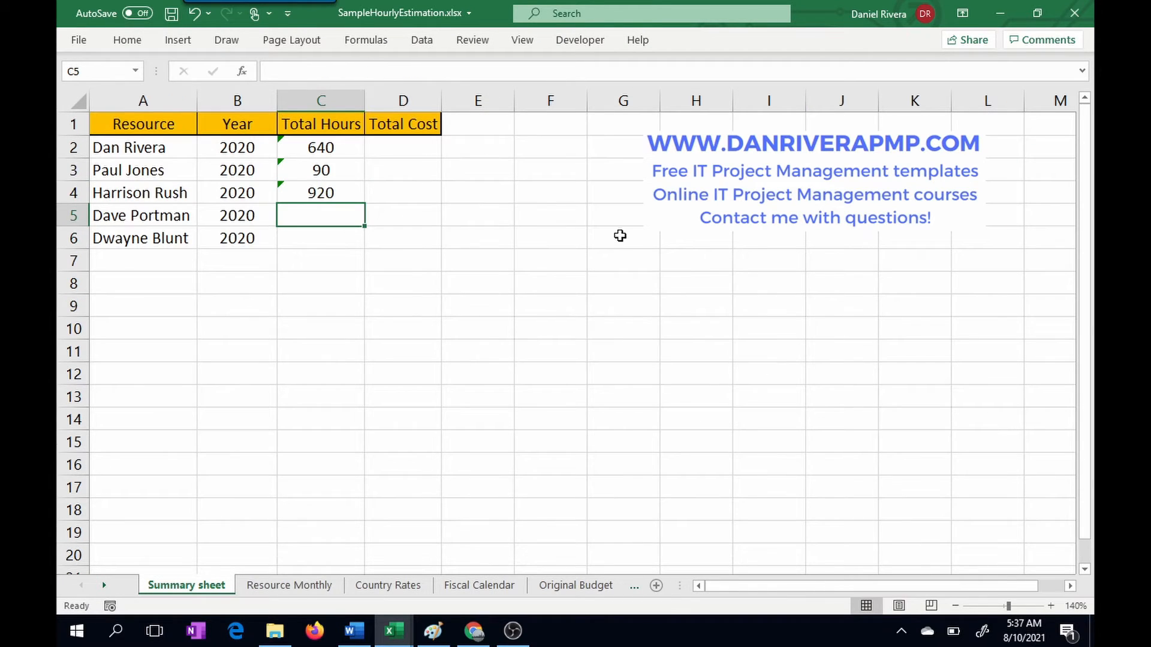
Step: In C5 of the Summary sheet, total the fourth resource's 2020 hours with a SUM of 'Resource Monthly'!D7:K7
{"action": "type", "text": "=sum("}
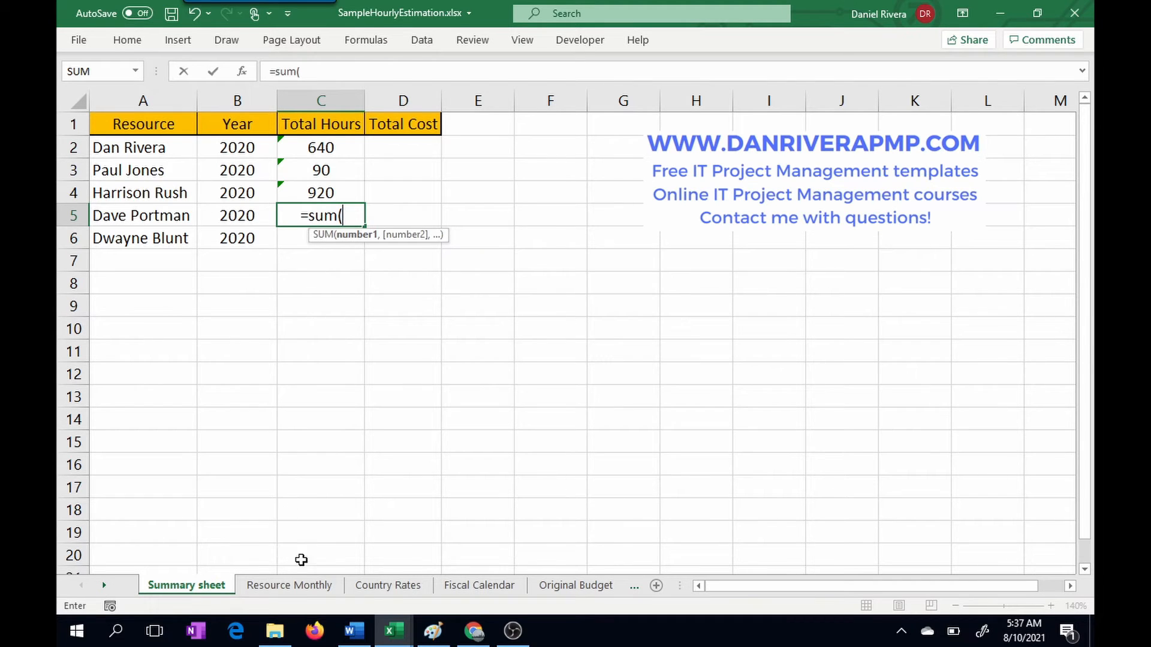
{"action": "left_click", "coordinate": [300, 585]}
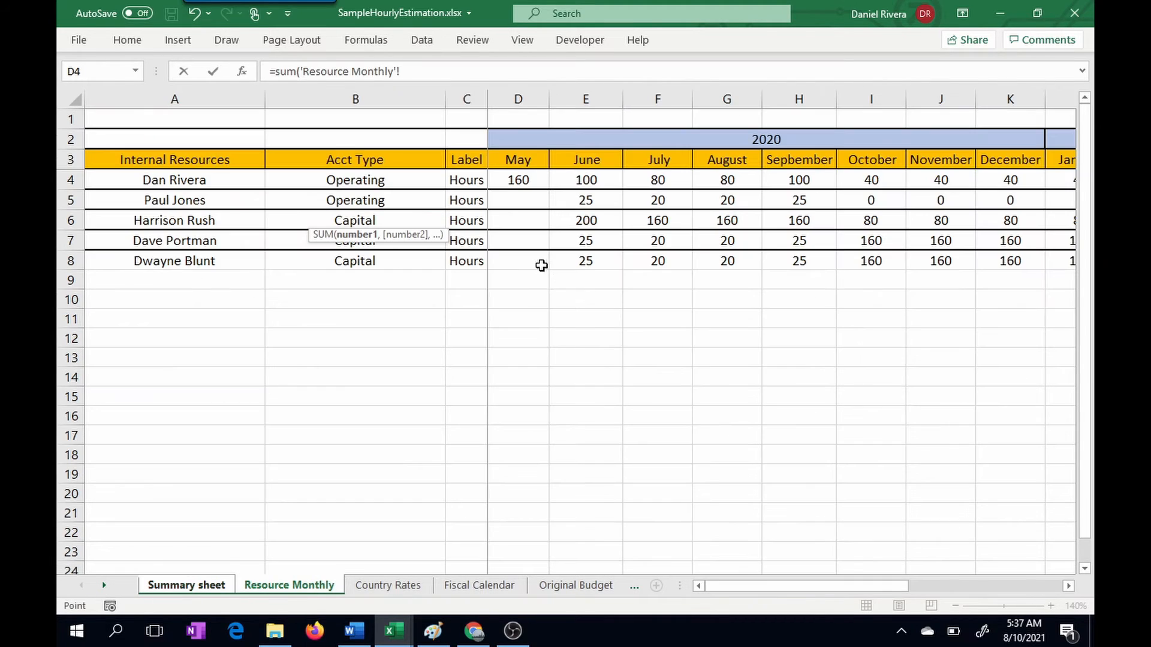
{"action": "left_click", "coordinate": [513, 237]}
{"action": "left_click_drag", "start_coordinate": [513, 237], "coordinate": [1003, 237]}
{"action": "key", "text": "Return"}
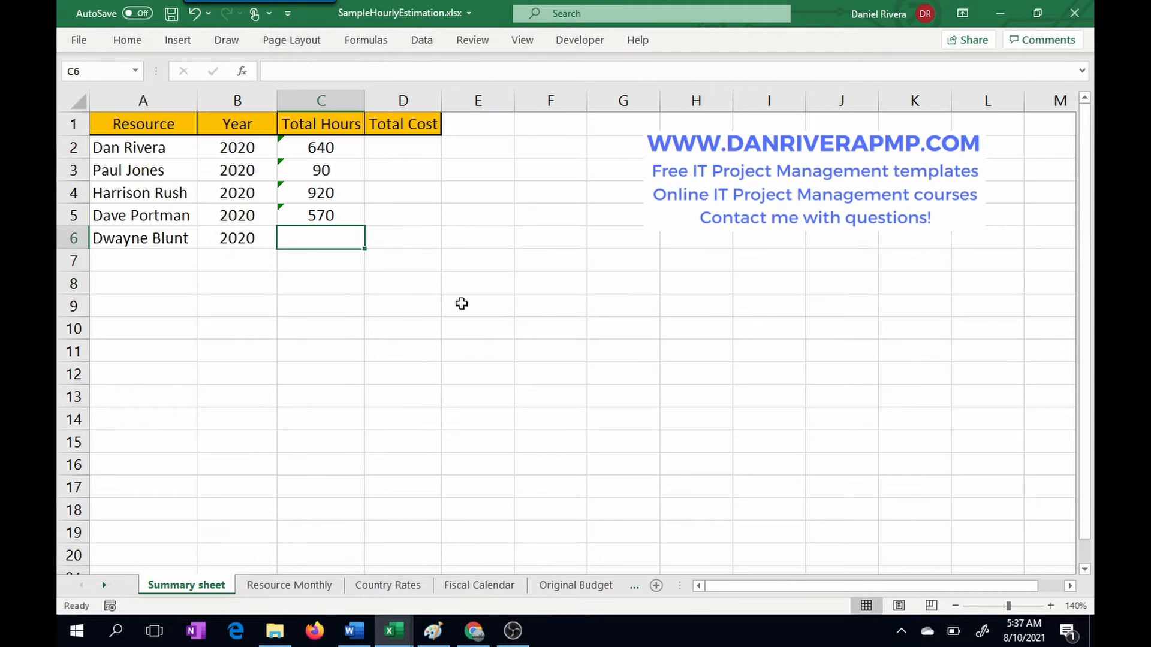
Step: In C6 of the Summary sheet, total the fifth resource's 2020 hours with a SUM of 'Resource Monthly'!D8:K8
{"action": "type", "text": "=sum*"}
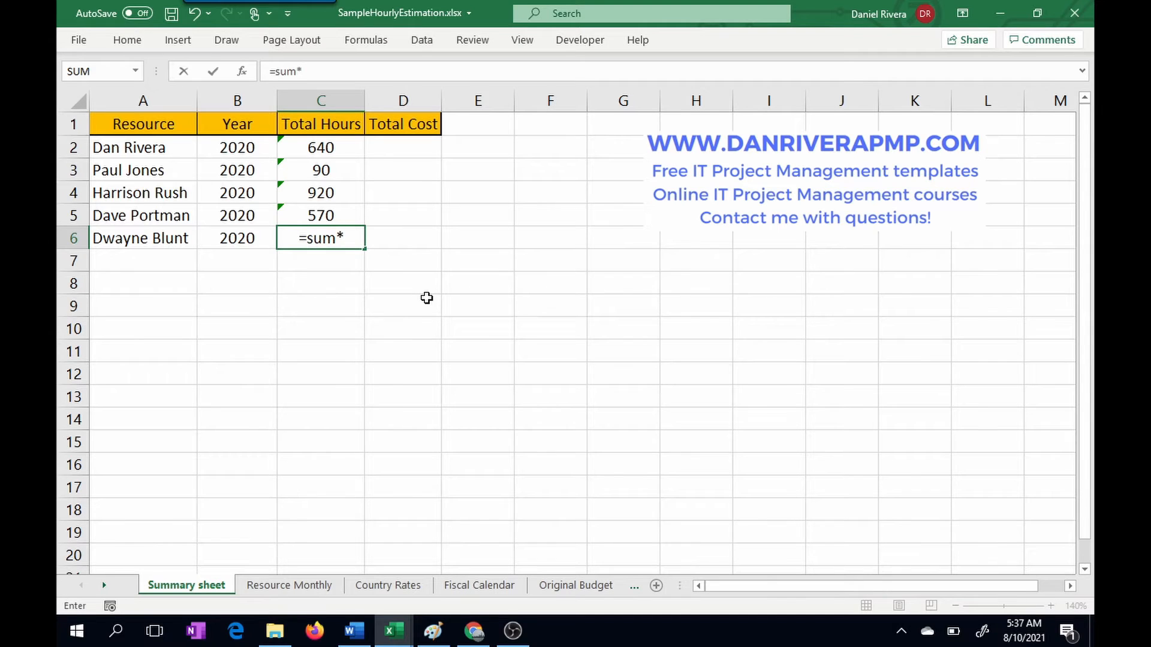
{"action": "key", "text": "BackSpace"}
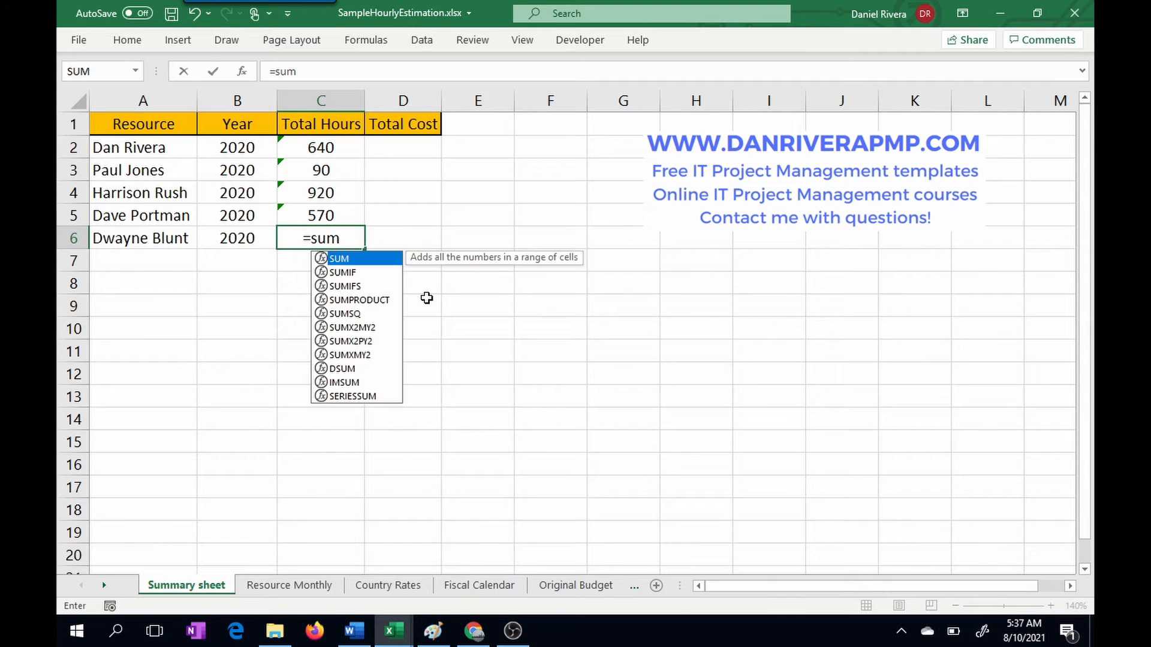
{"action": "type", "text": "("}
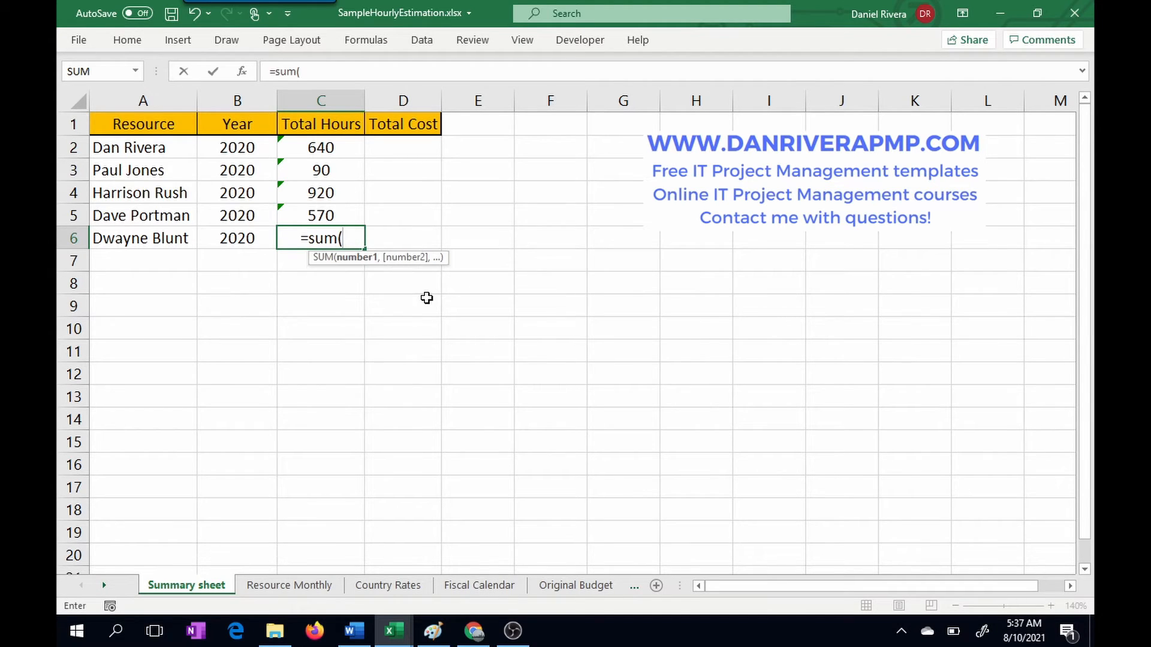
{"action": "left_click", "coordinate": [289, 585]}
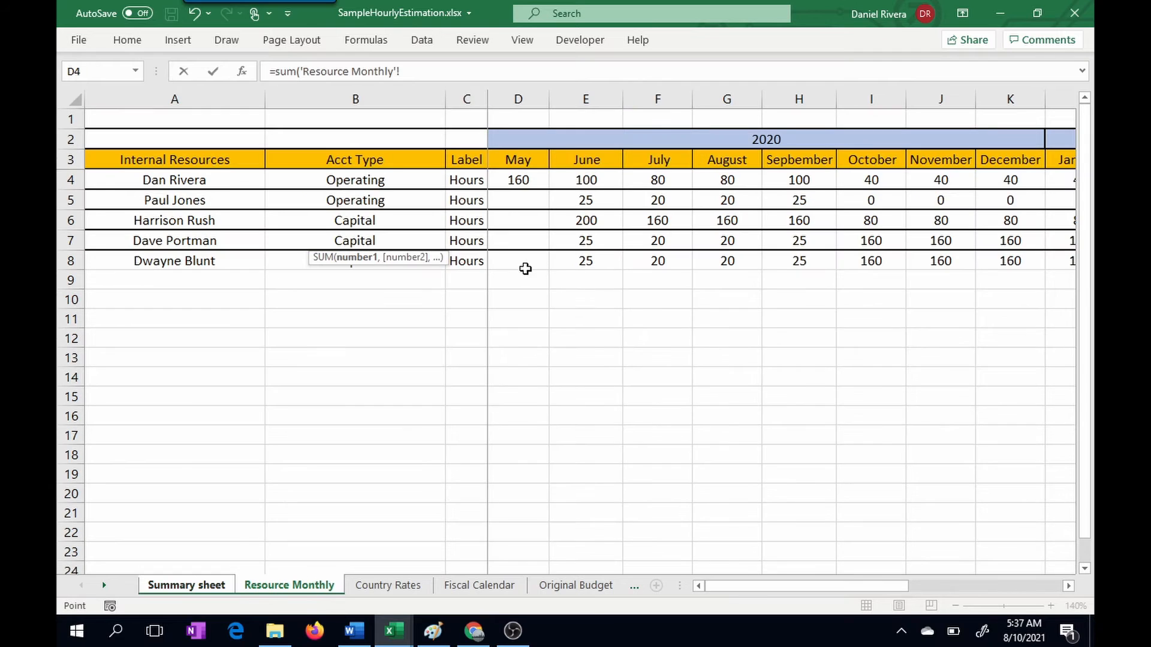
{"action": "left_click_drag", "start_coordinate": [522, 266], "coordinate": [1002, 259]}
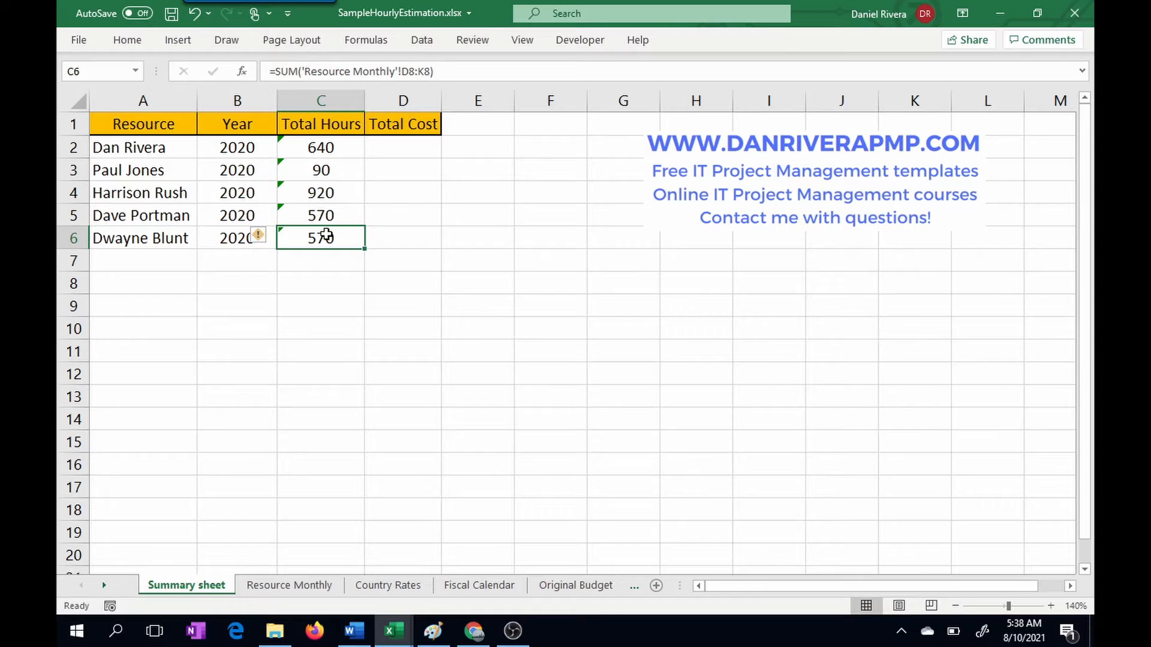
Step: On Resource Monthly, set the first resource's October and November 2020 hours to 80 each and check the linked total in C2 of the Summary sheet
{"action": "left_click", "coordinate": [321, 147]}
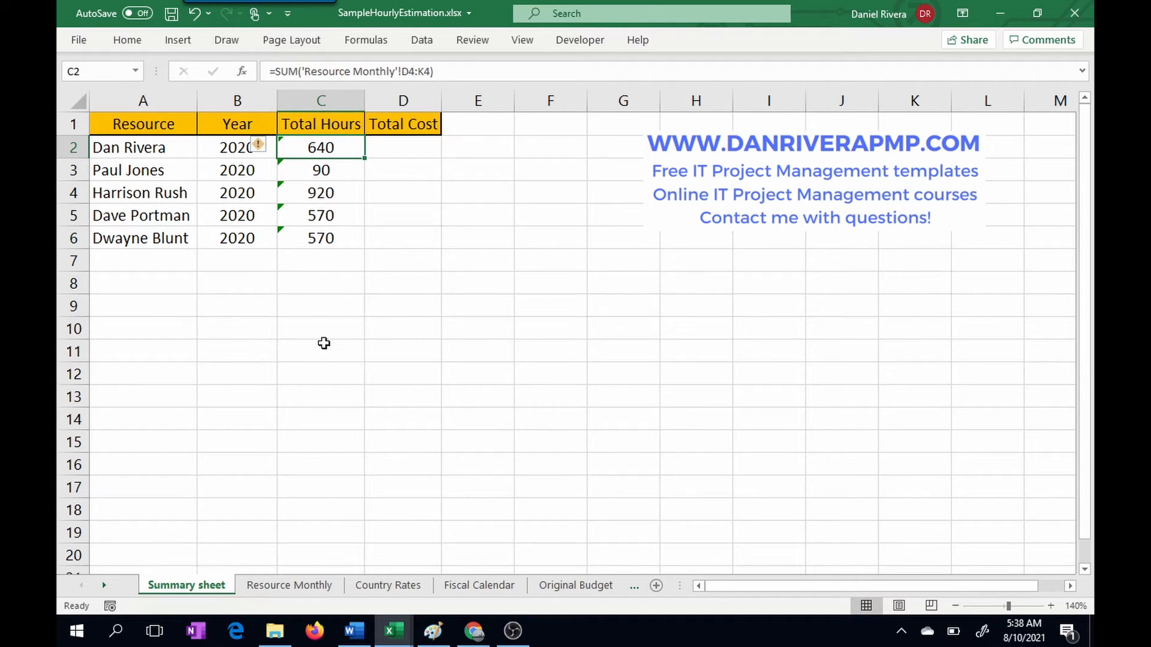
{"action": "left_click", "coordinate": [313, 586]}
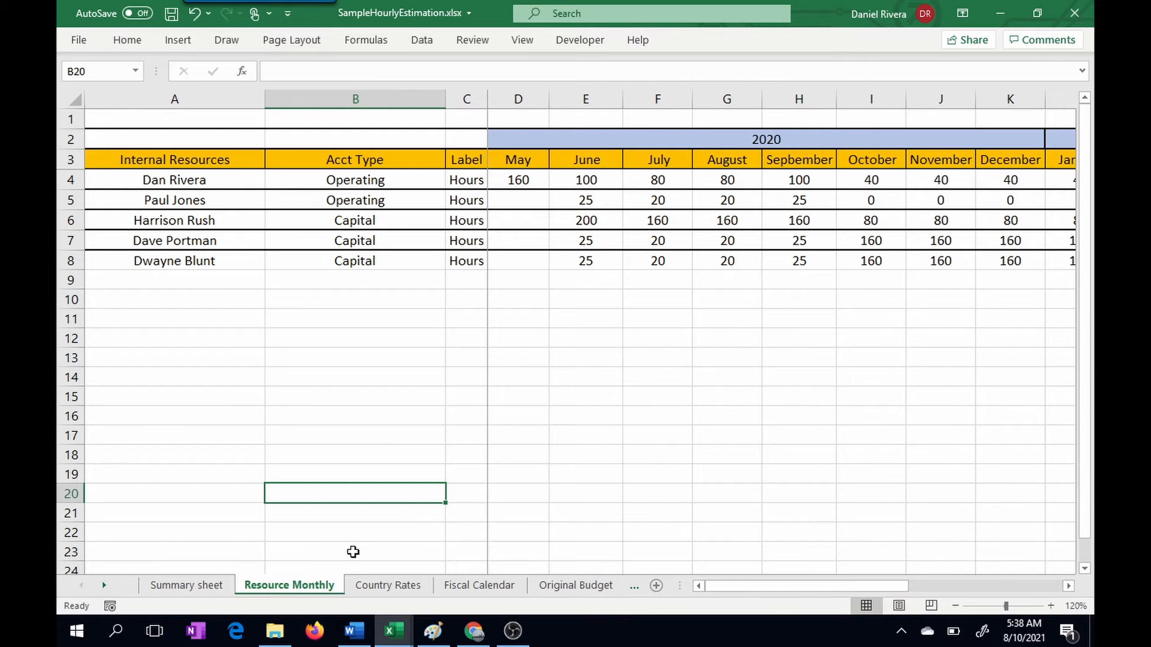
{"action": "left_click", "coordinate": [883, 179]}
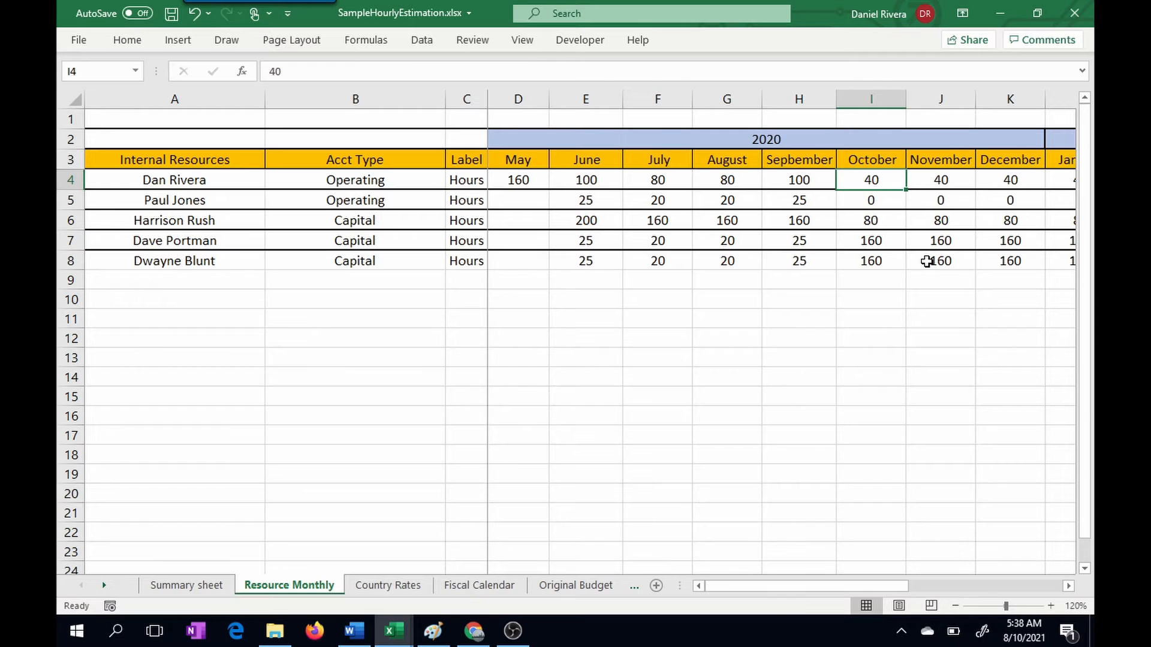
{"action": "type", "text": "80"}
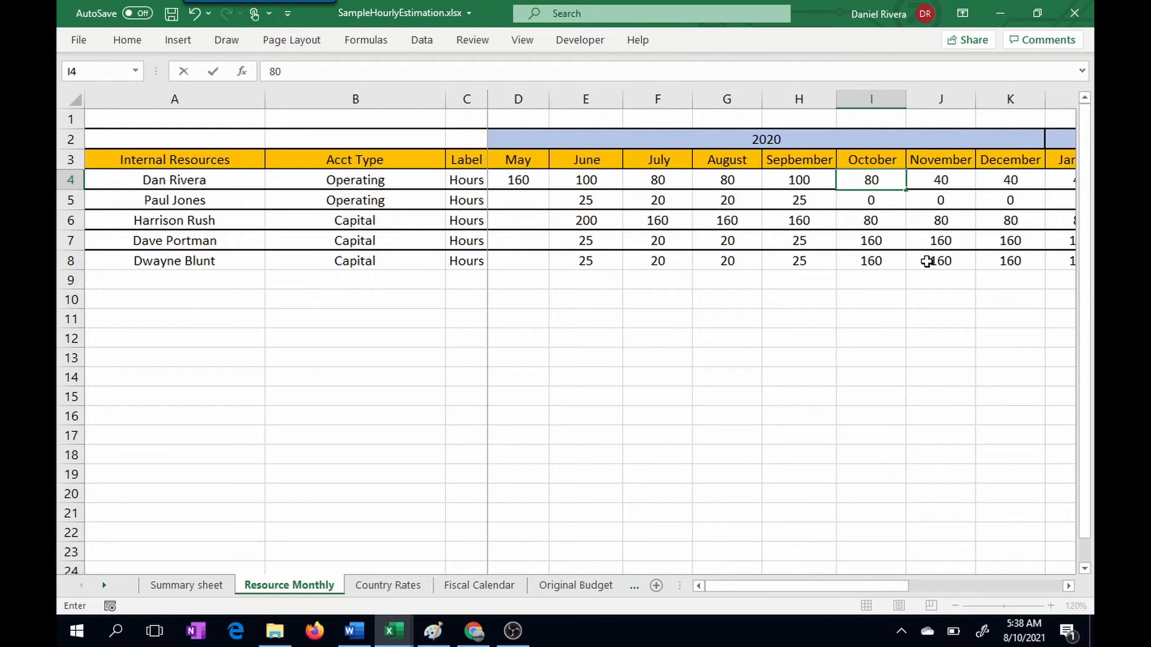
{"action": "key", "text": "Tab"}
{"action": "type", "text": "80"}
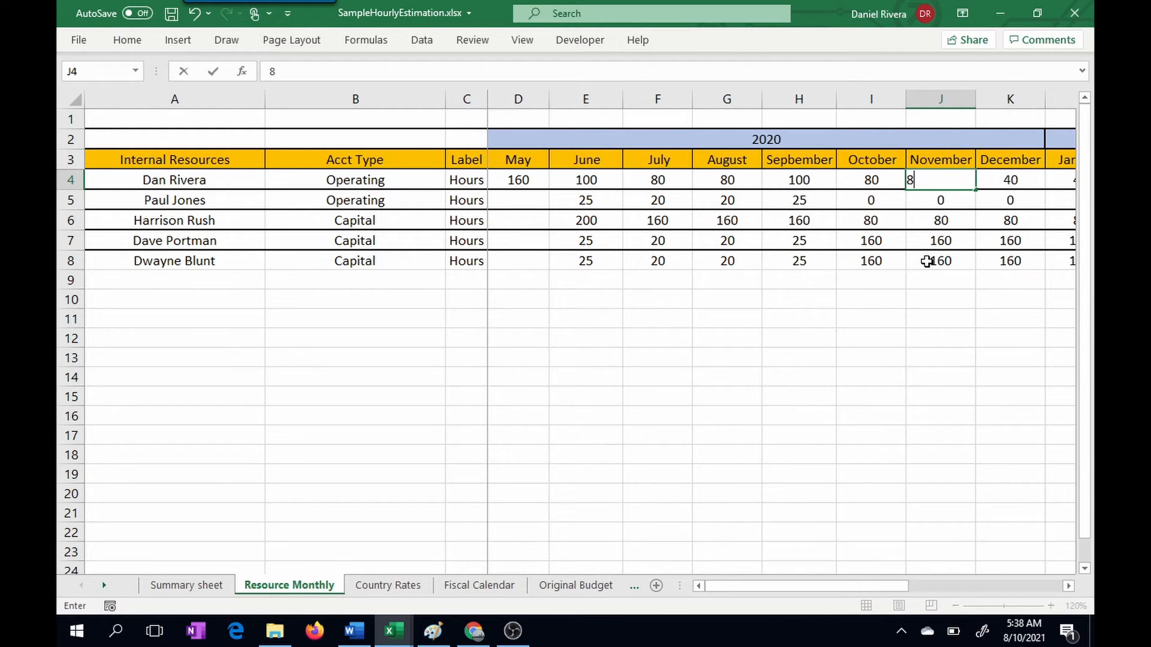
{"action": "left_click", "coordinate": [918, 396]}
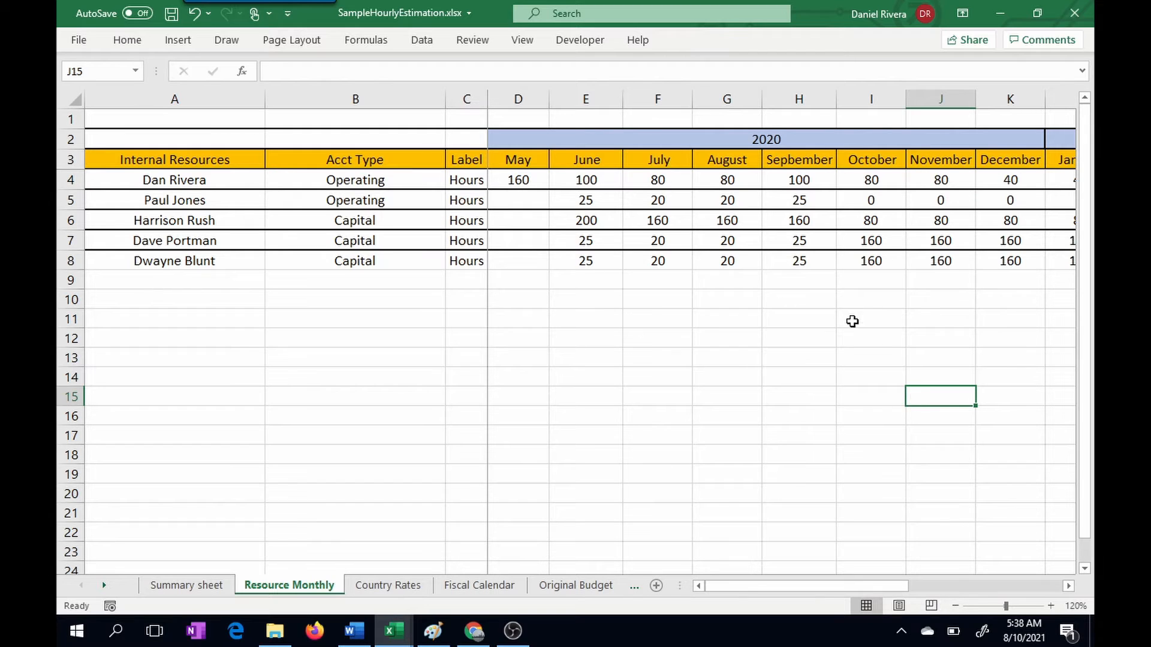
{"action": "left_click", "coordinate": [210, 586]}
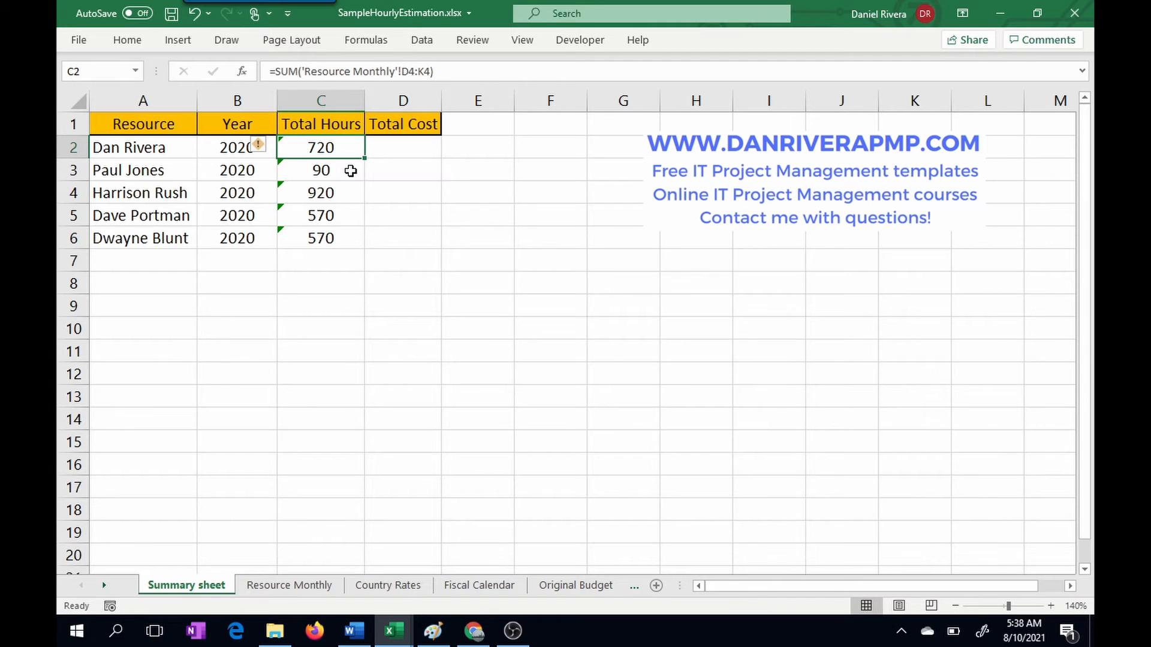
Step: In D2 of the Summary sheet, calculate the first resource's total cost as C2 multiplied by the United States rate, 'Country Rates'!A3
{"action": "left_click", "coordinate": [402, 150]}
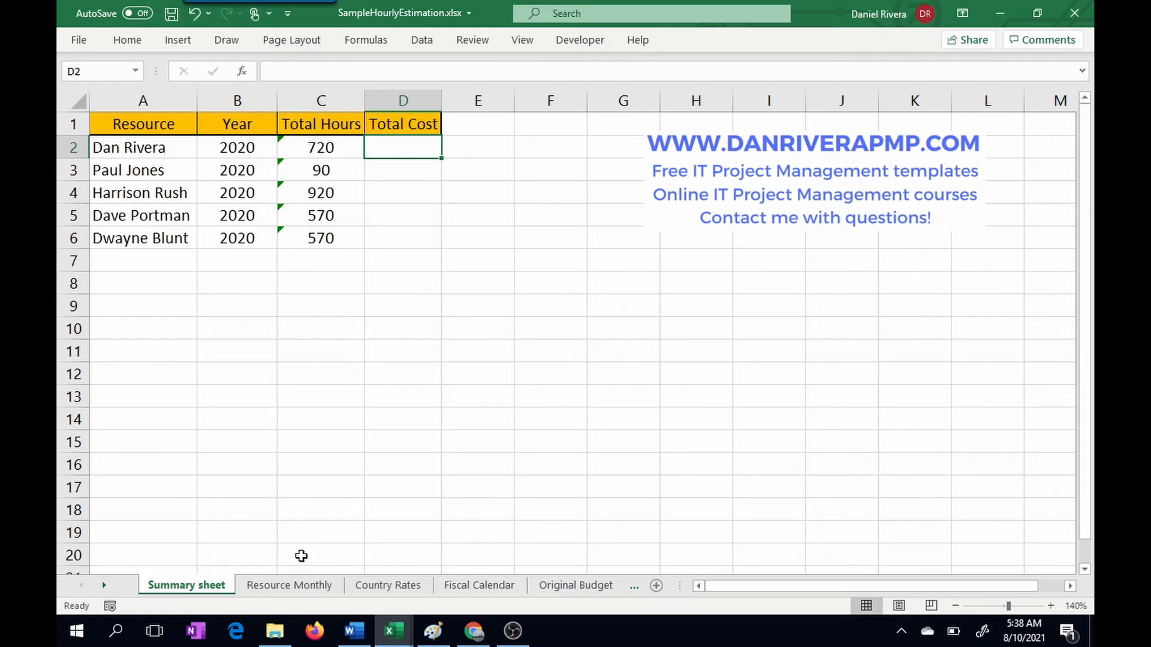
{"action": "left_click", "coordinate": [306, 591]}
{"action": "left_click", "coordinate": [367, 591]}
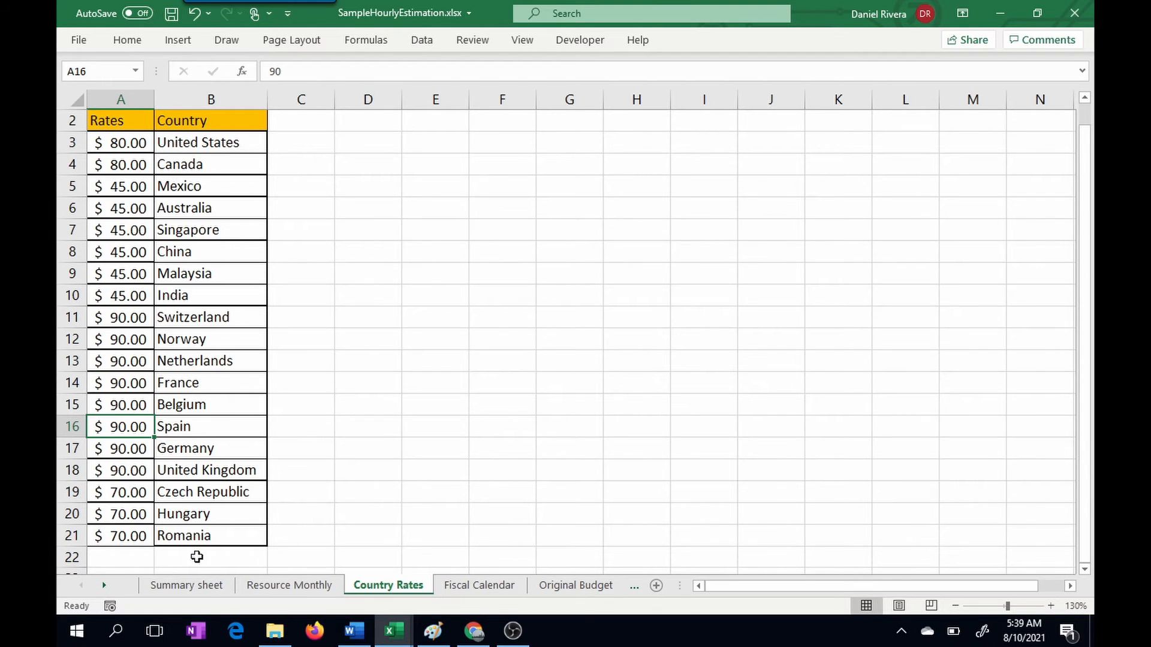
{"action": "left_click", "coordinate": [206, 589]}
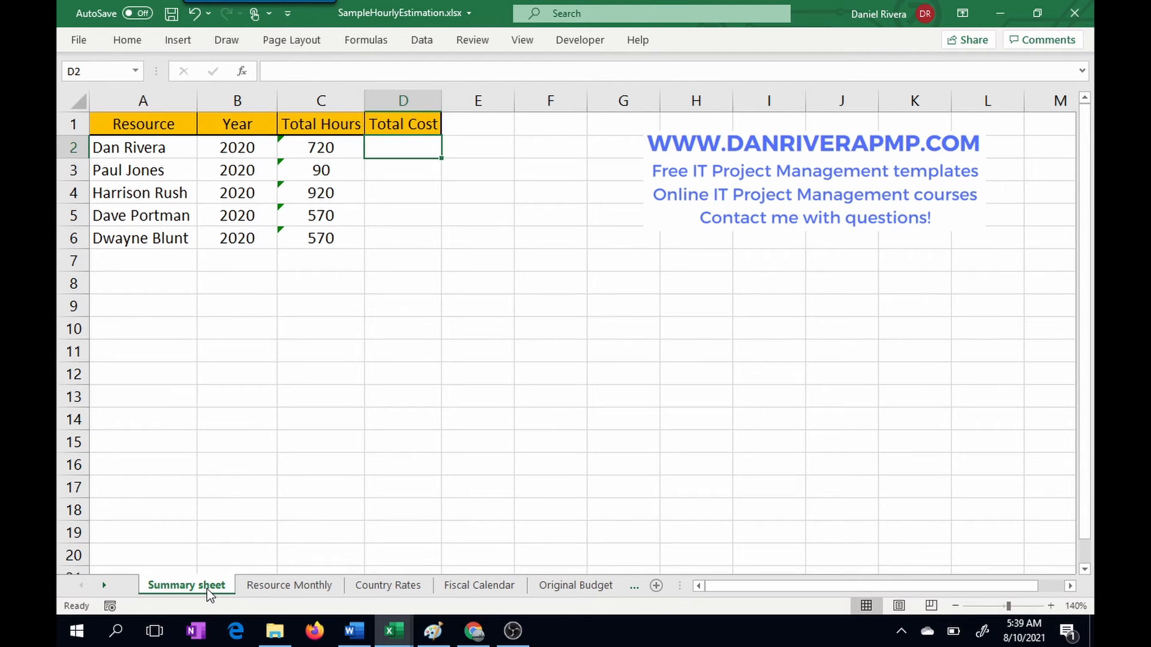
{"action": "type", "text": "="}
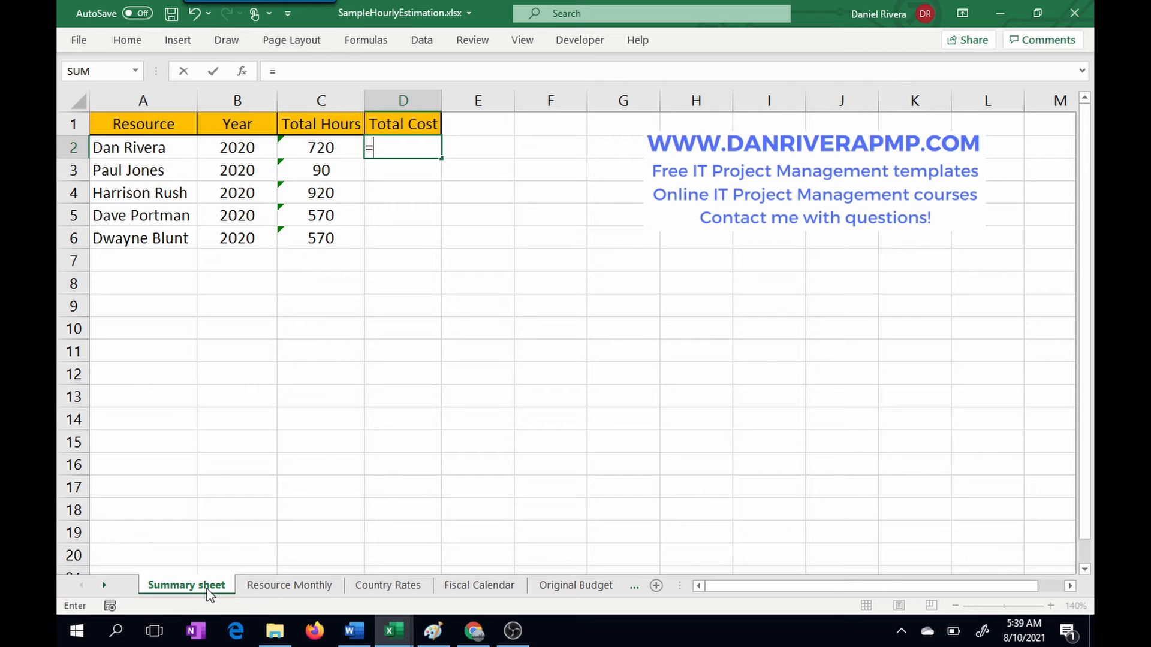
{"action": "type", "text": "C2*"}
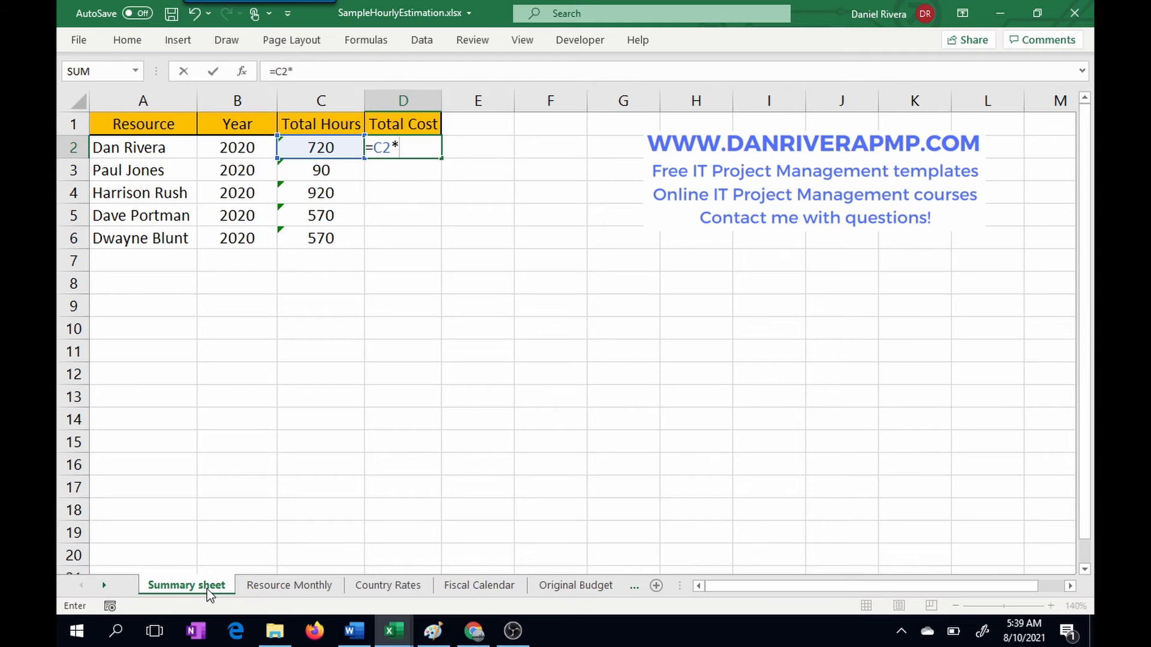
{"action": "left_click", "coordinate": [410, 587]}
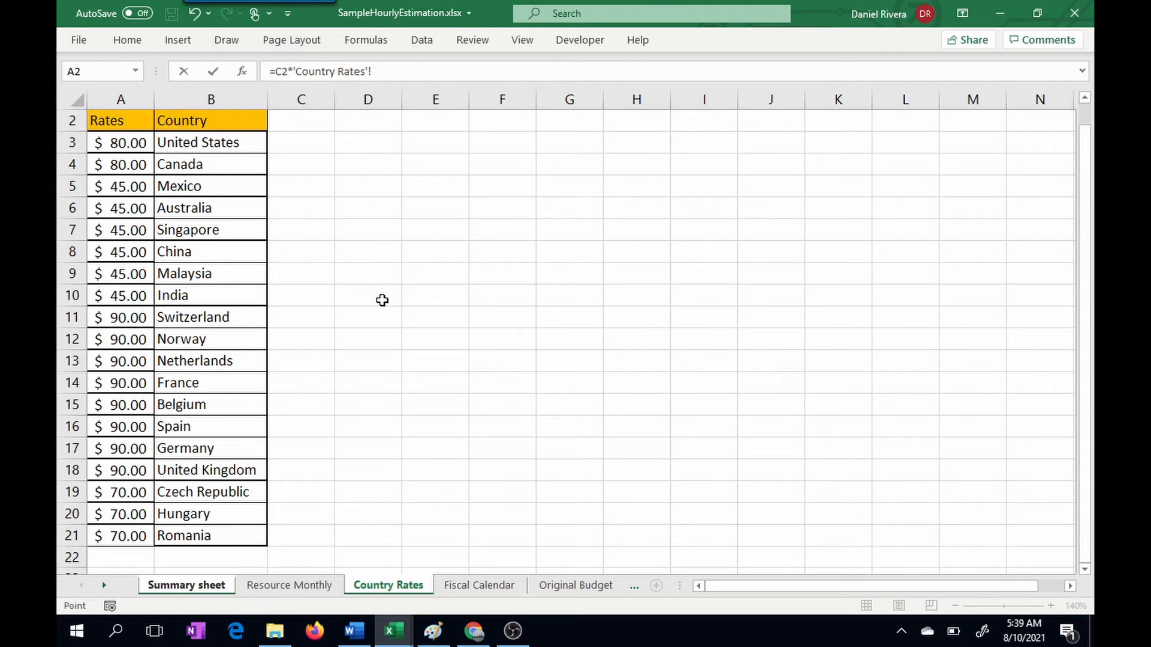
{"action": "left_click", "coordinate": [131, 143]}
{"action": "key", "text": "Return"}
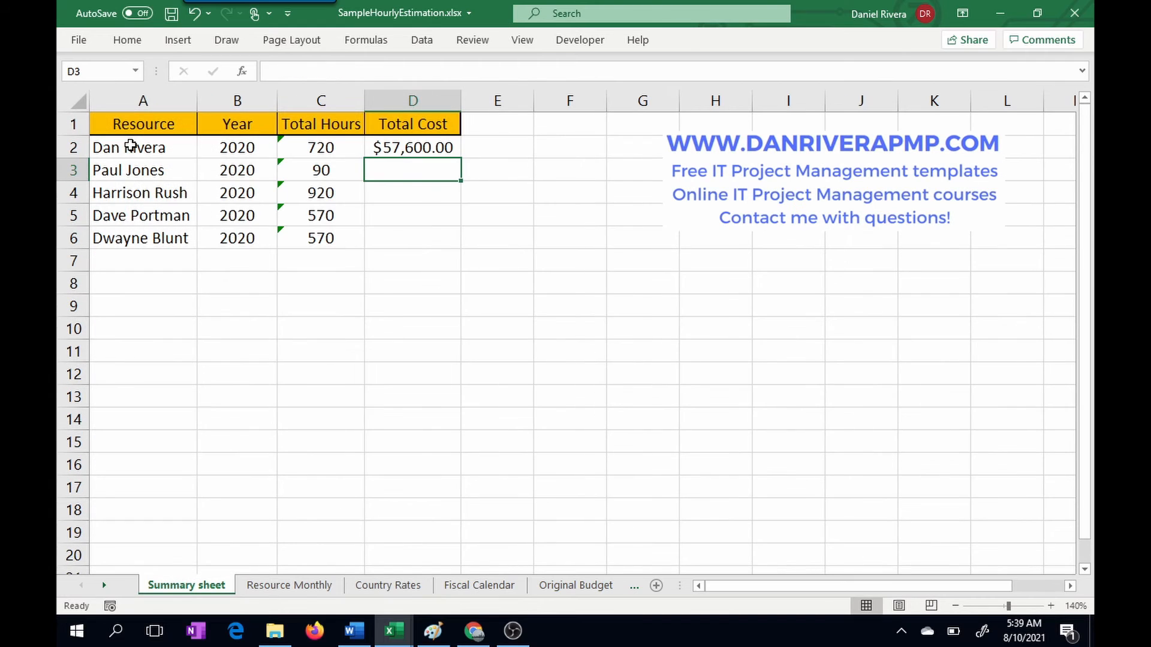
Step: Examine the cell references in the total cost formula in D2 of the Summary sheet
{"action": "left_click", "coordinate": [391, 147]}
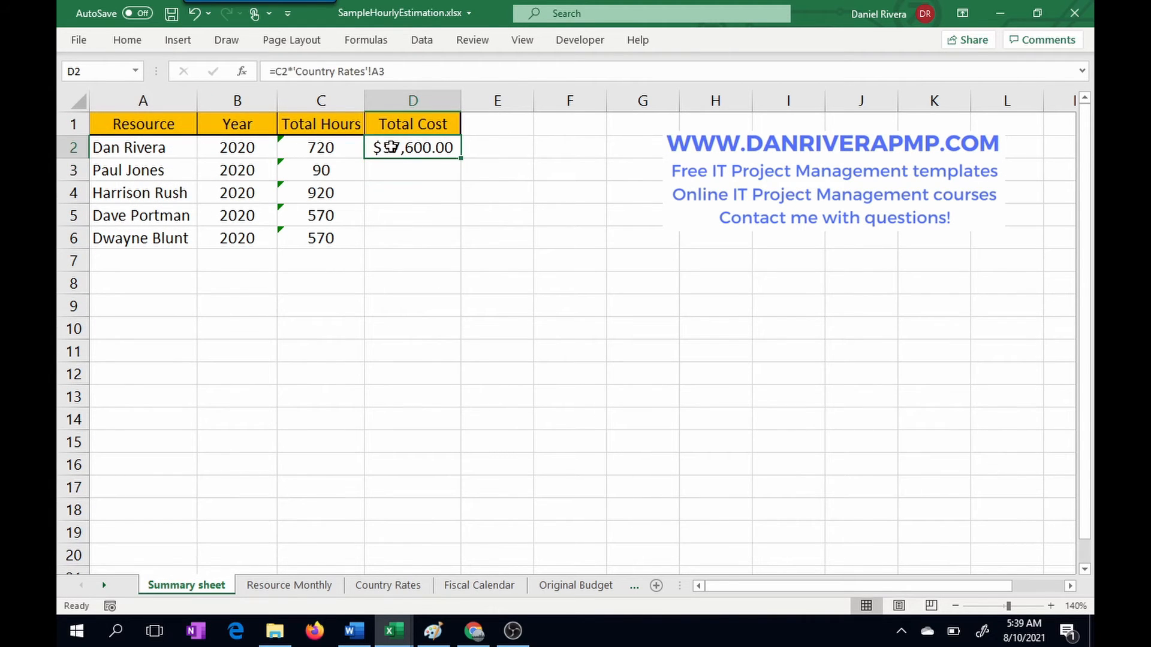
{"action": "double_click", "coordinate": [390, 147]}
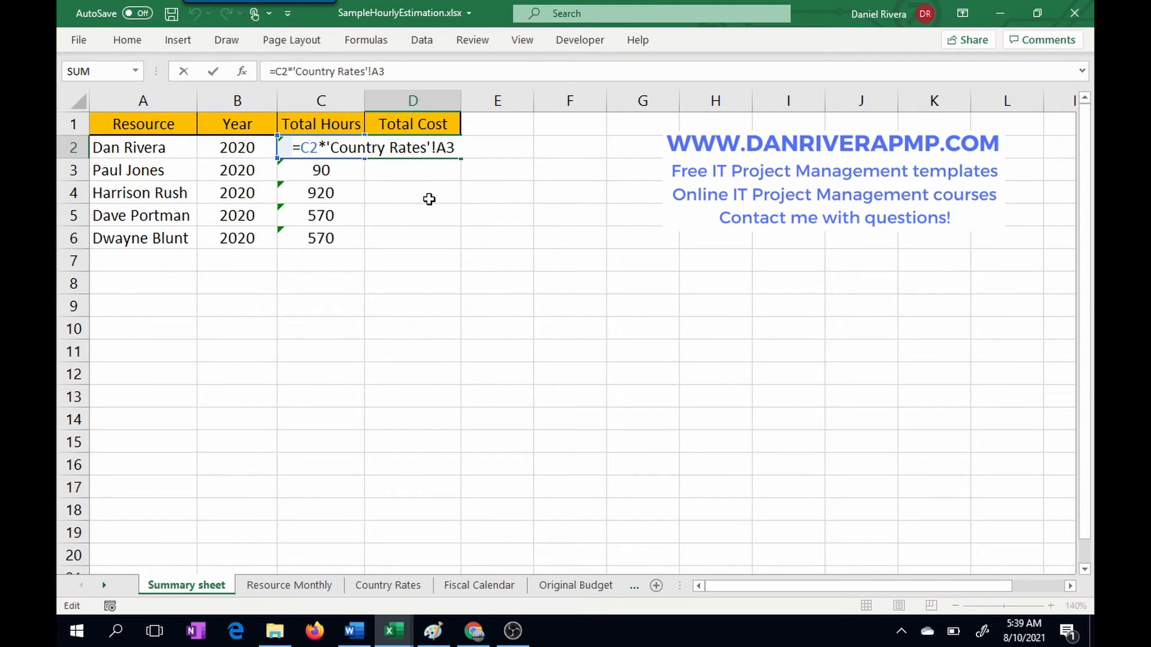
{"action": "key", "text": "Return"}
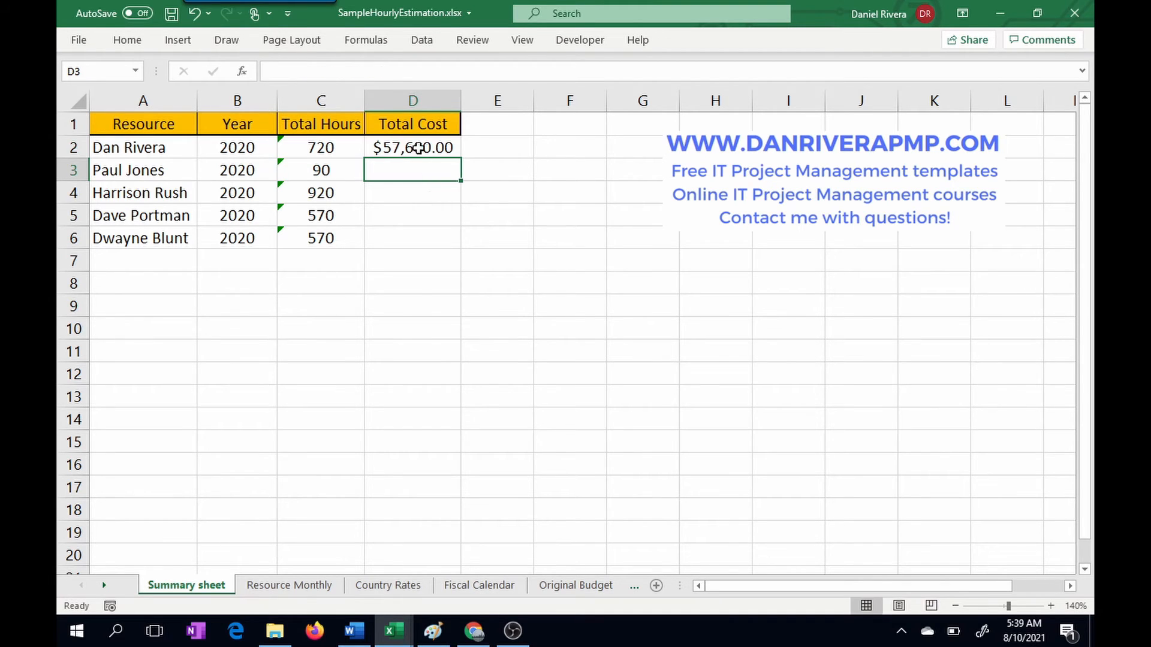
Step: Format the Total Cost cells D2:D6 on the Summary sheet to show no decimal places
{"action": "left_click_drag", "start_coordinate": [416, 147], "coordinate": [424, 238]}
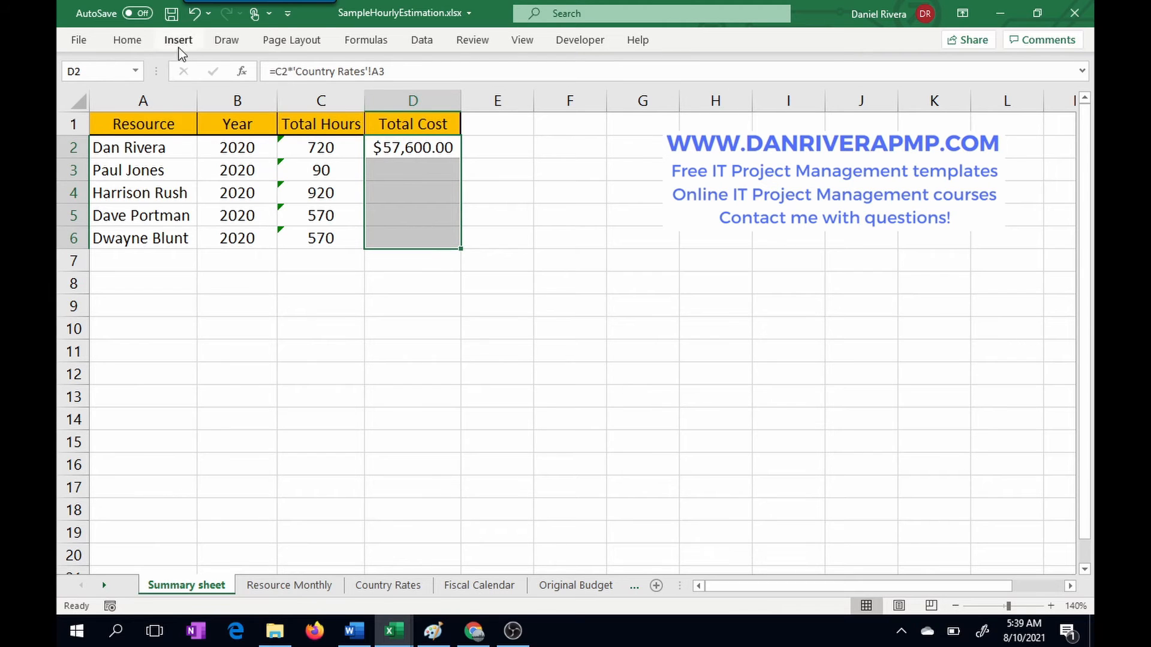
{"action": "left_click", "coordinate": [127, 40]}
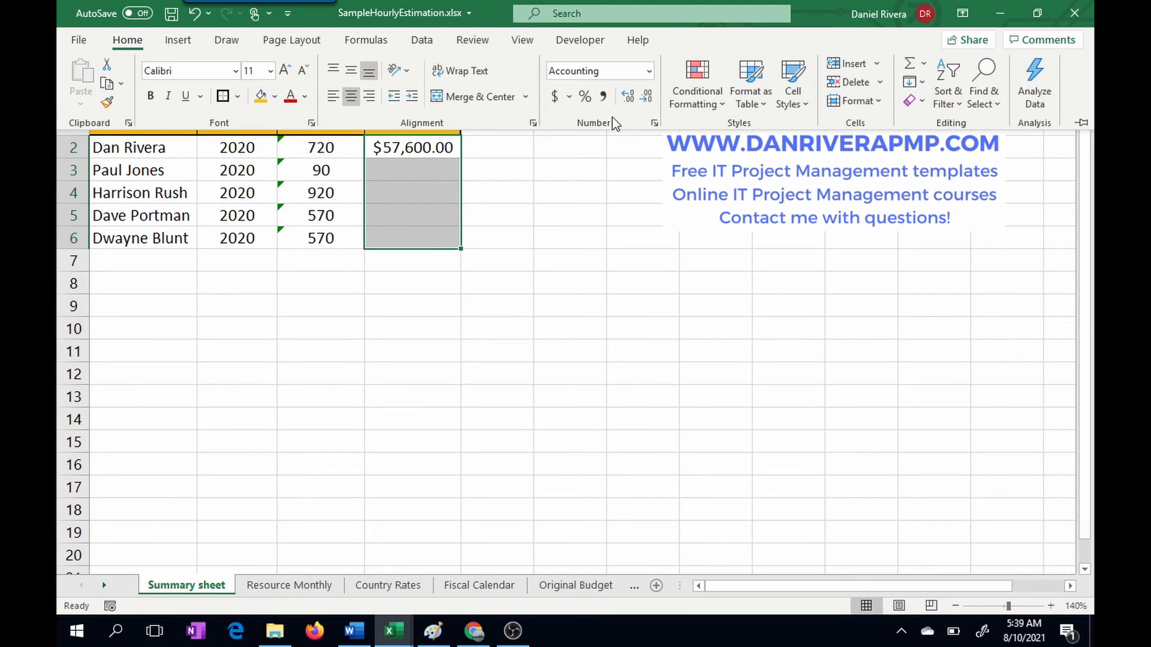
{"action": "left_click", "coordinate": [645, 96]}
{"action": "left_click", "coordinate": [645, 96]}
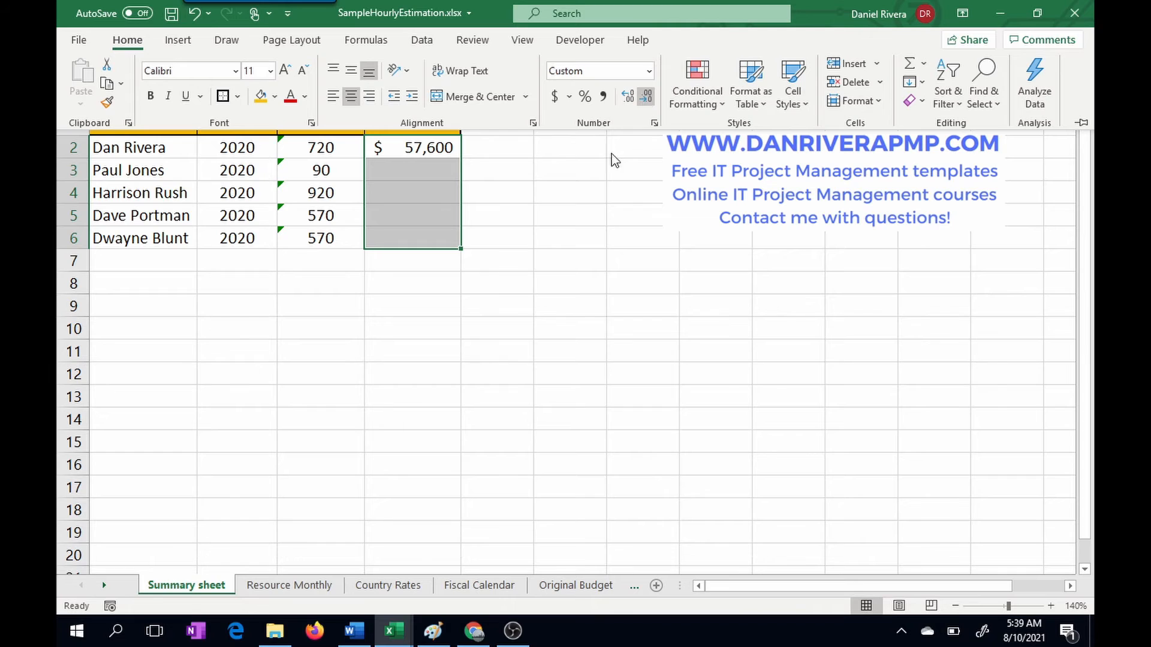
{"action": "left_click", "coordinate": [536, 259]}
{"action": "left_click", "coordinate": [519, 227]}
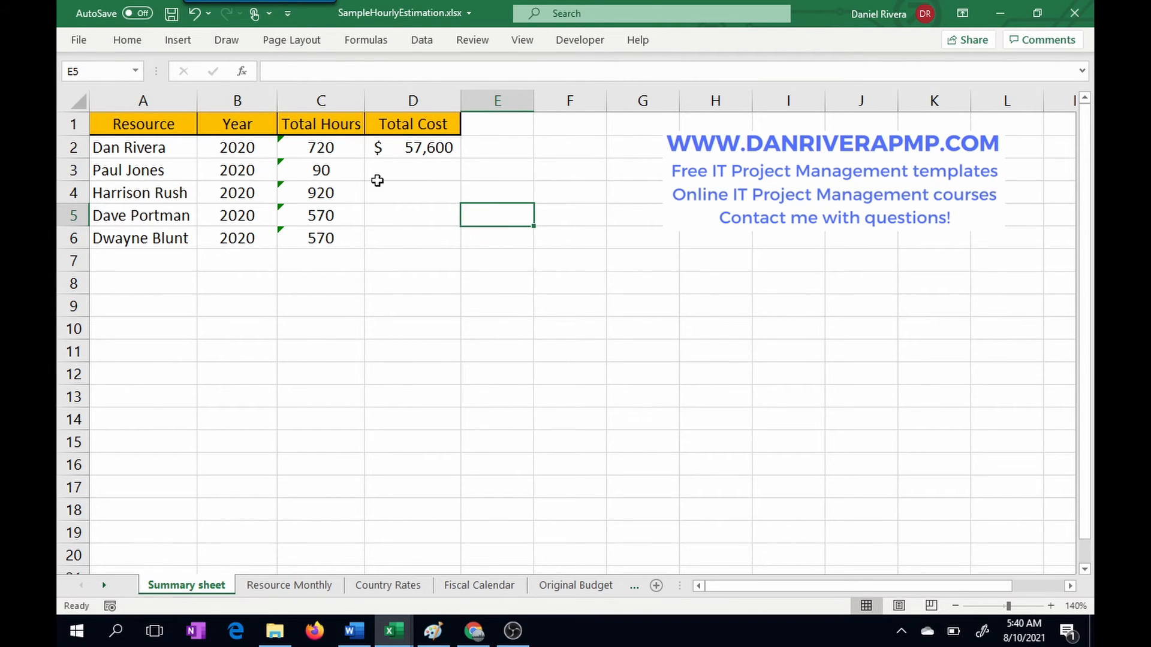
Step: In D3 of the Summary sheet, calculate the second resource's total cost as C3 multiplied by the Australia rate, 'Country Rates'!A6
{"action": "left_click", "coordinate": [413, 148]}
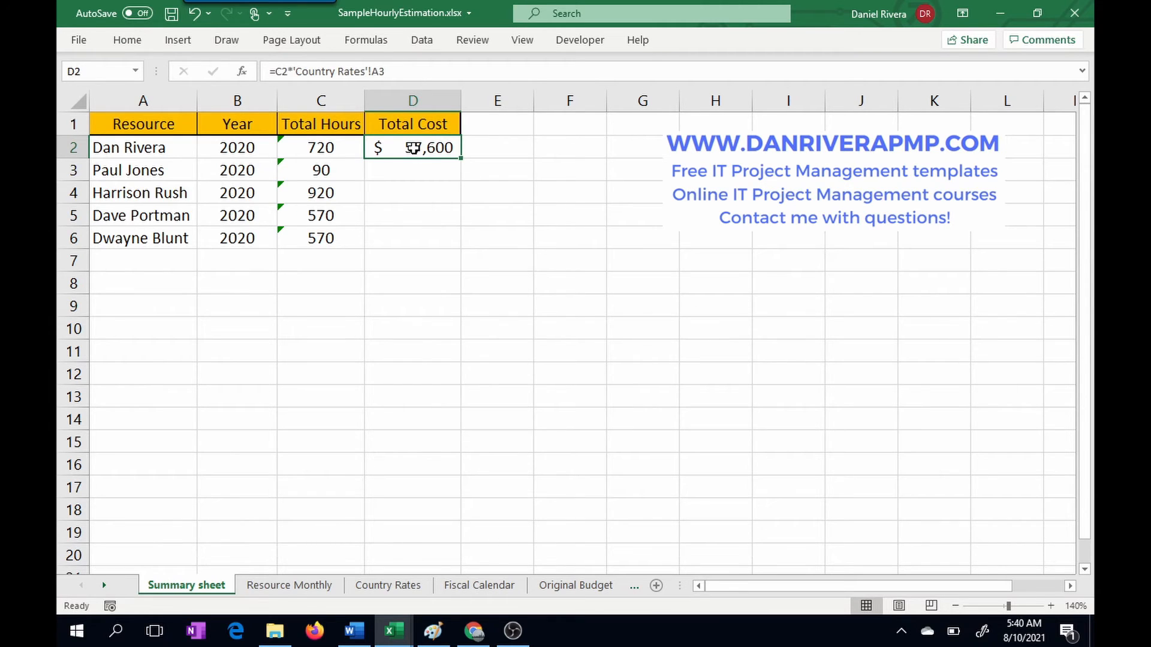
{"action": "left_click", "coordinate": [415, 164]}
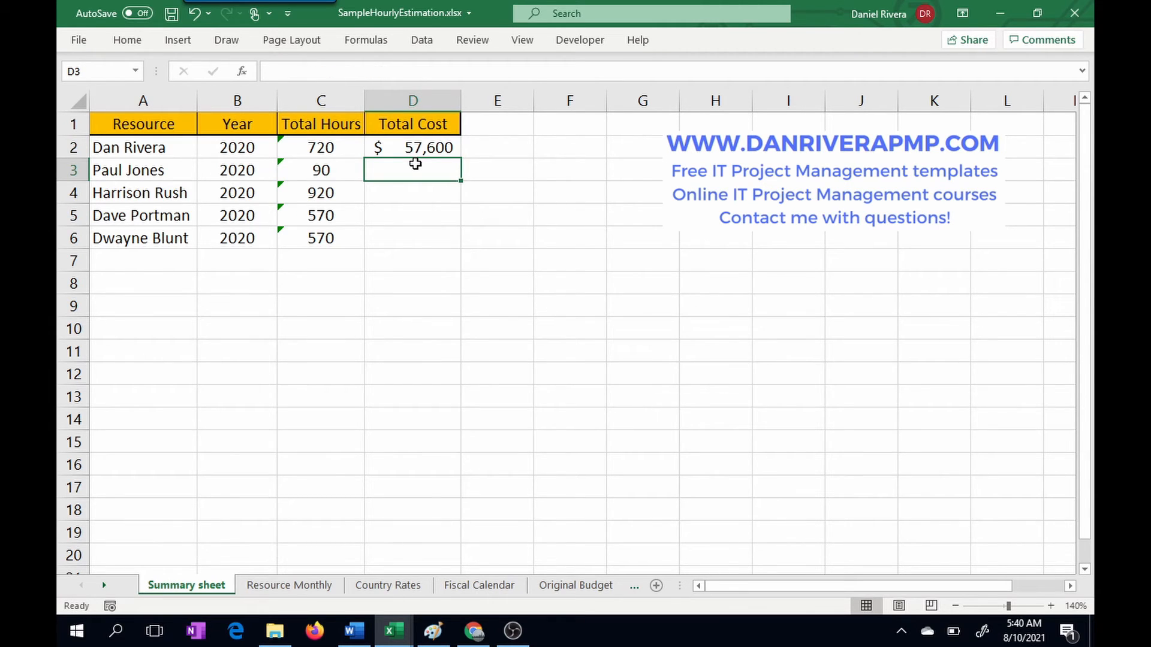
{"action": "type", "text": "="}
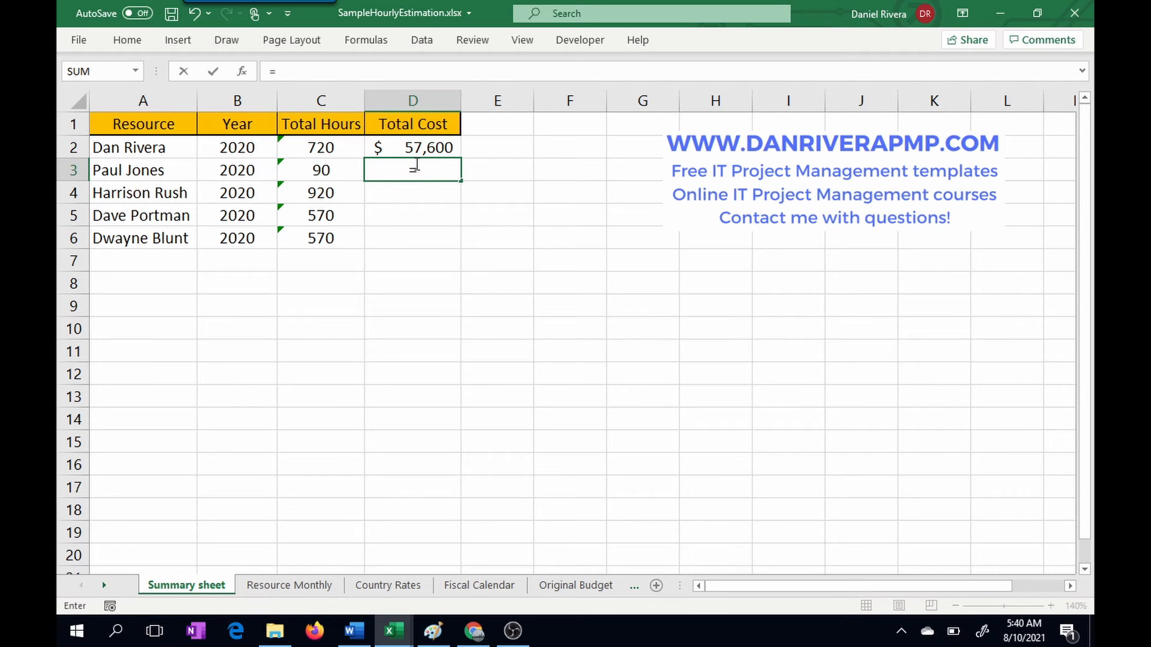
{"action": "type", "text": "C2"}
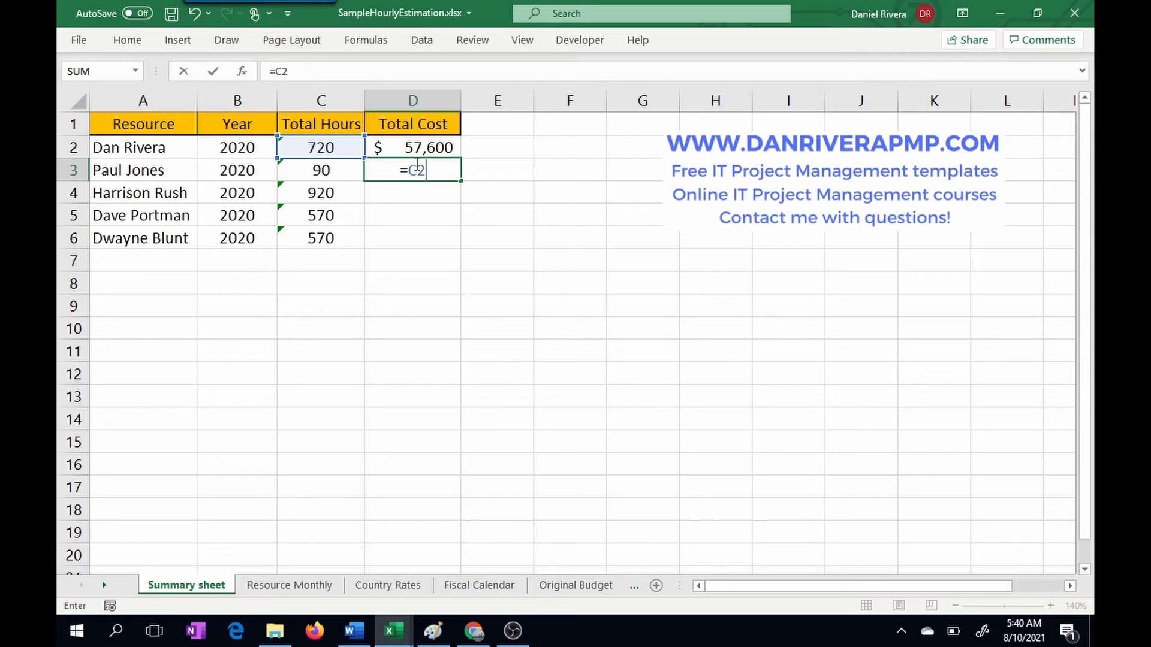
{"action": "key", "text": "BackSpace"}
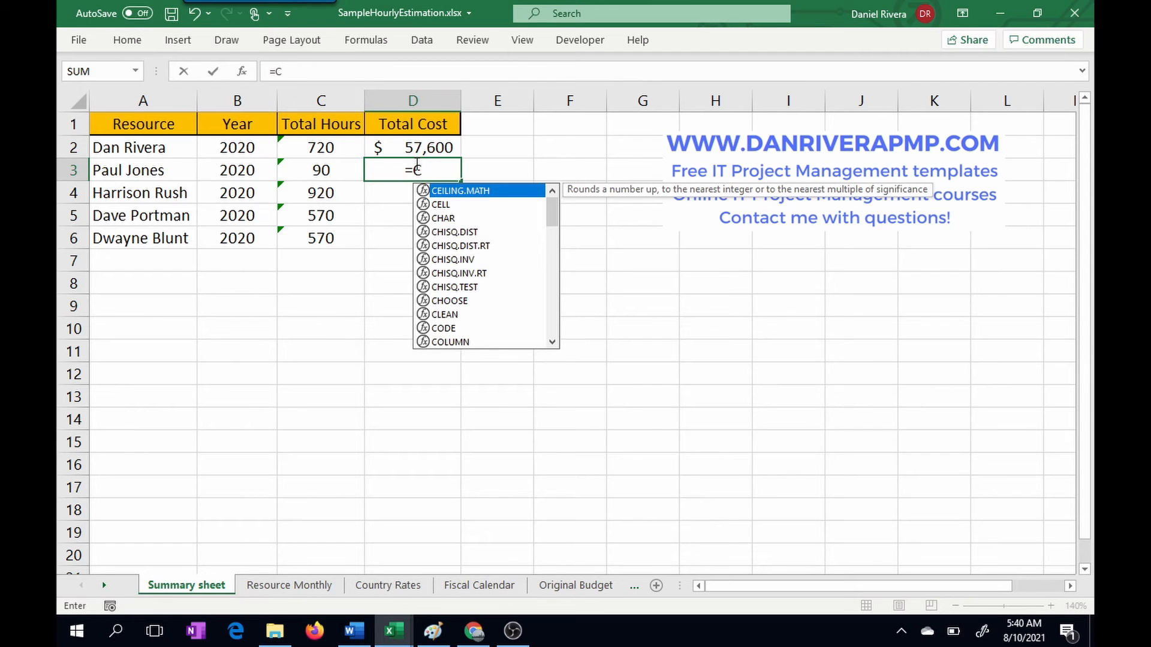
{"action": "type", "text": "3"}
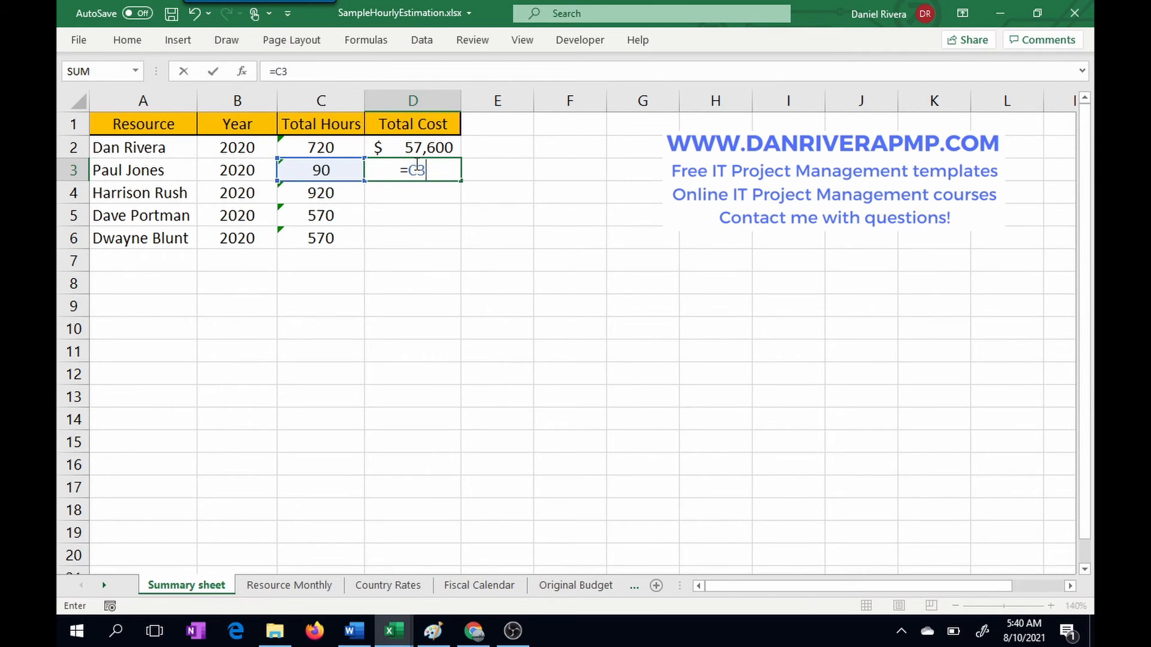
{"action": "type", "text": "*"}
{"action": "left_click", "coordinate": [373, 585]}
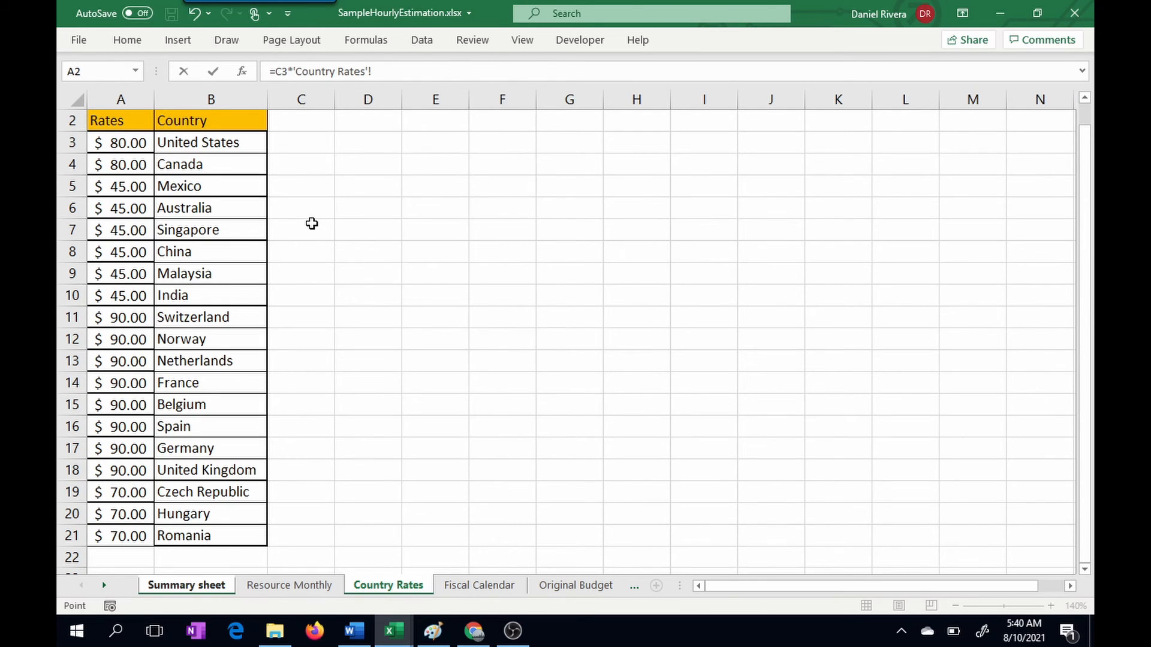
{"action": "left_click", "coordinate": [139, 208]}
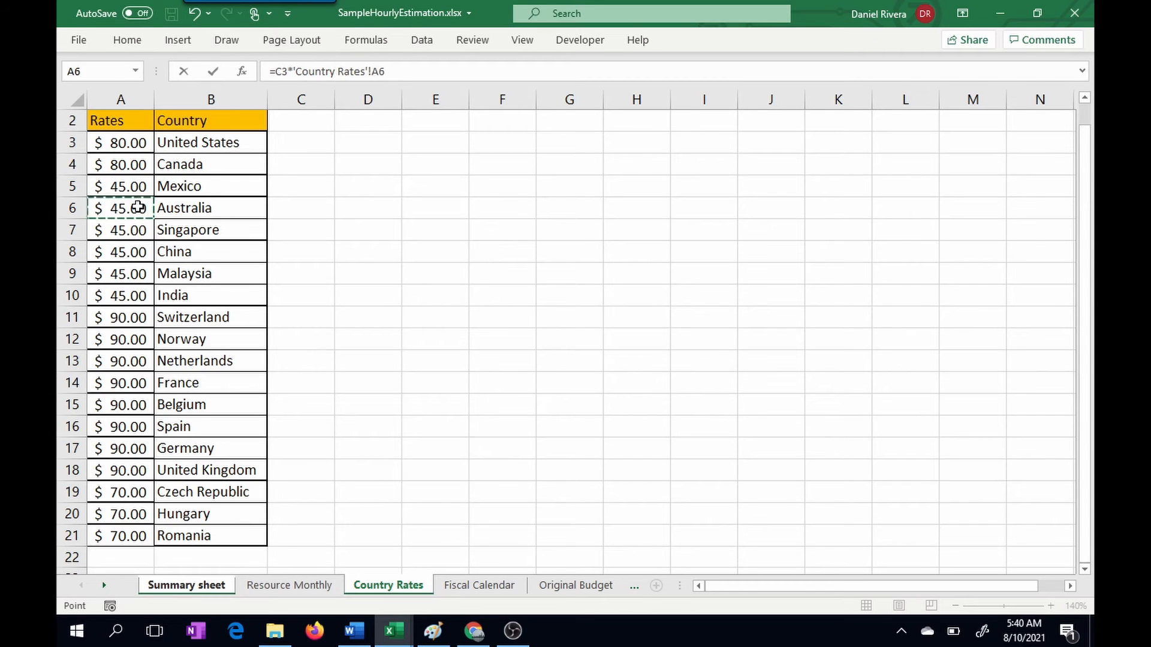
{"action": "key", "text": "Return"}
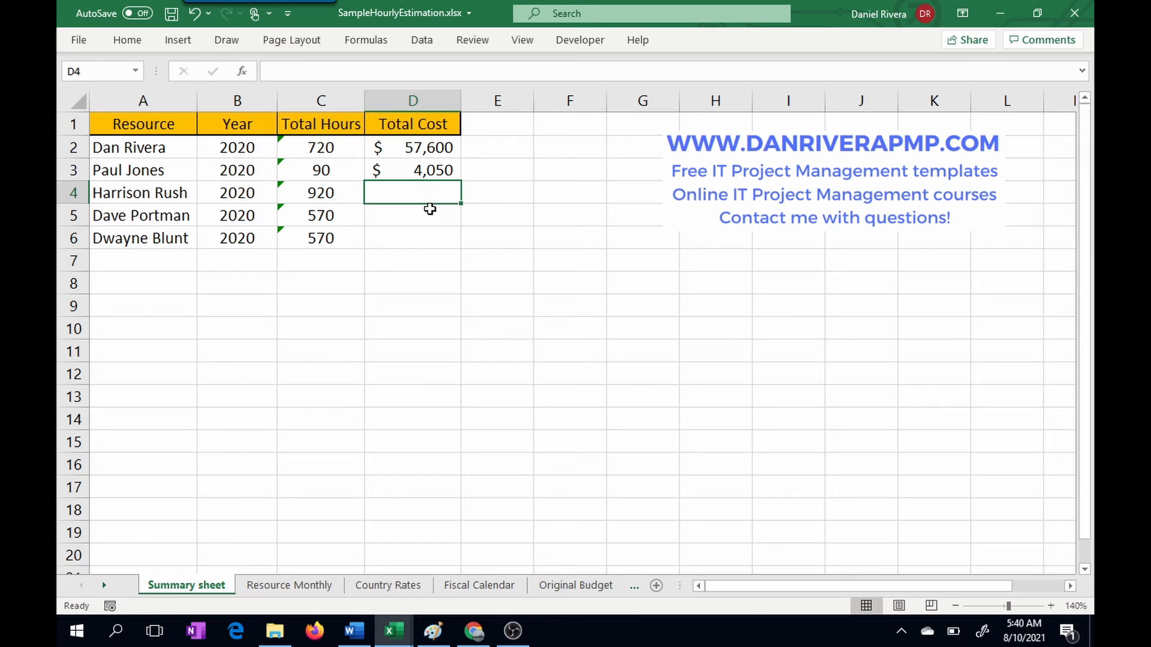
Step: In D4 of the Summary sheet, calculate the third resource's total cost as C4 multiplied by the Mexico rate, 'Country Rates'!A5
{"action": "type", "text": "=C"}
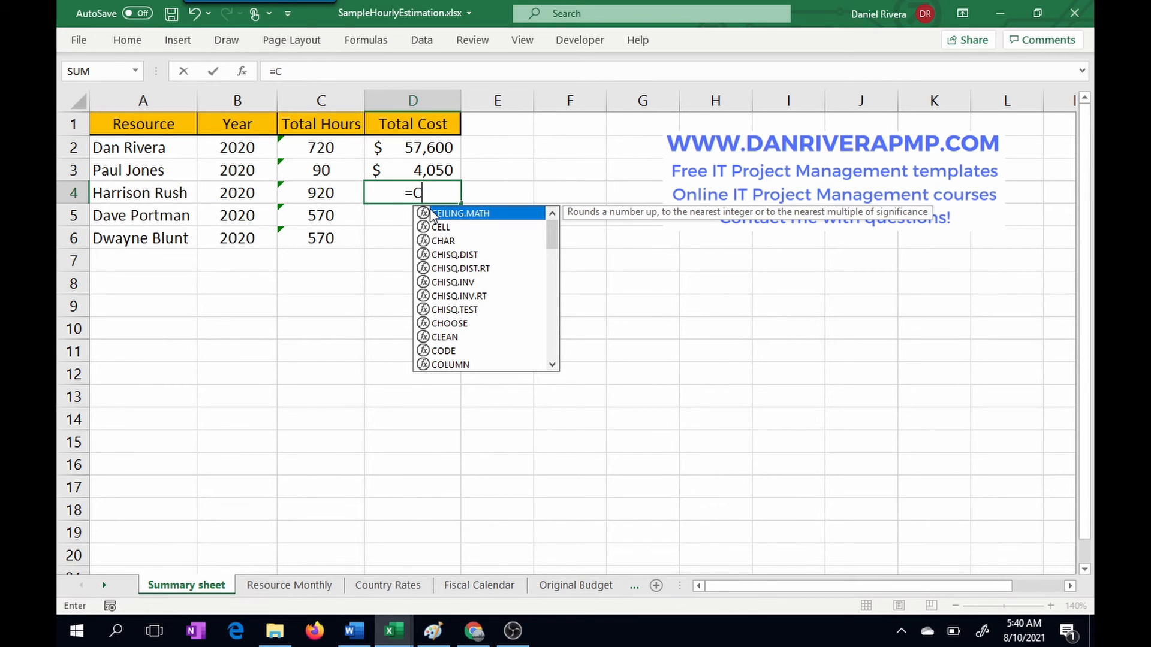
{"action": "type", "text": "4"}
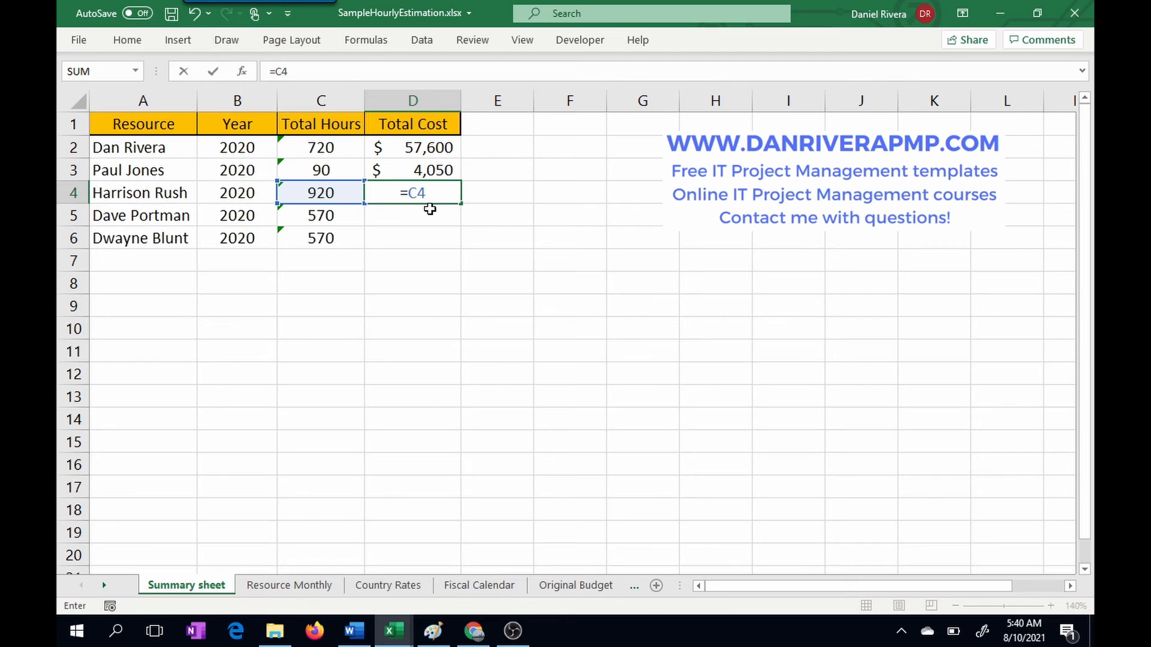
{"action": "type", "text": "*"}
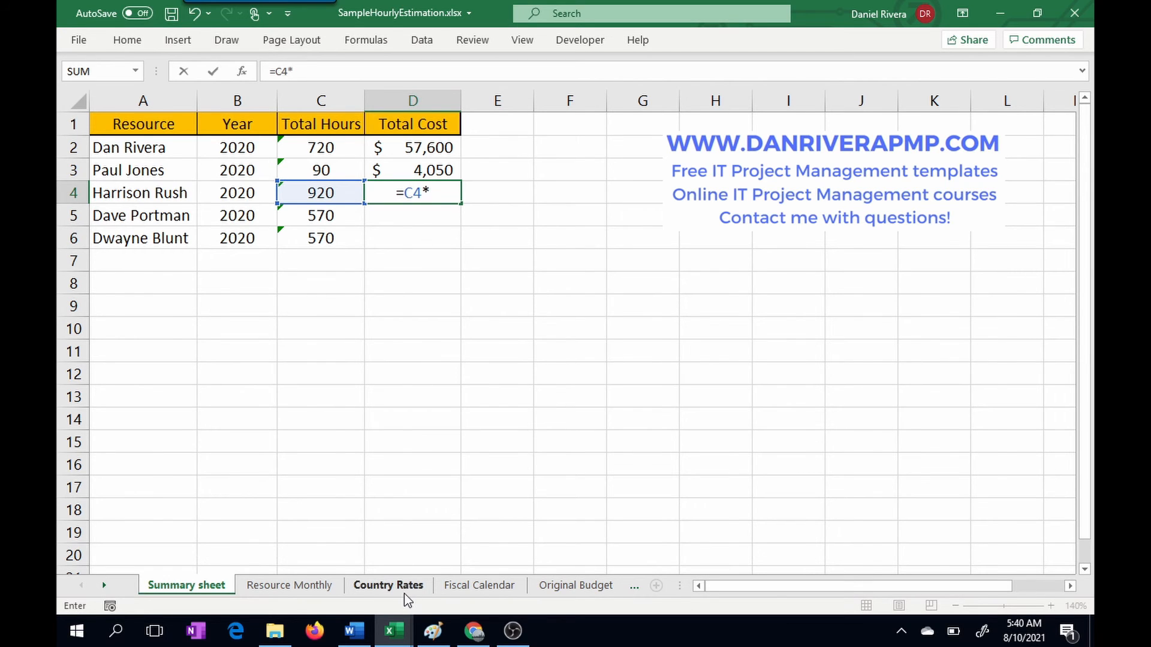
{"action": "left_click", "coordinate": [404, 593]}
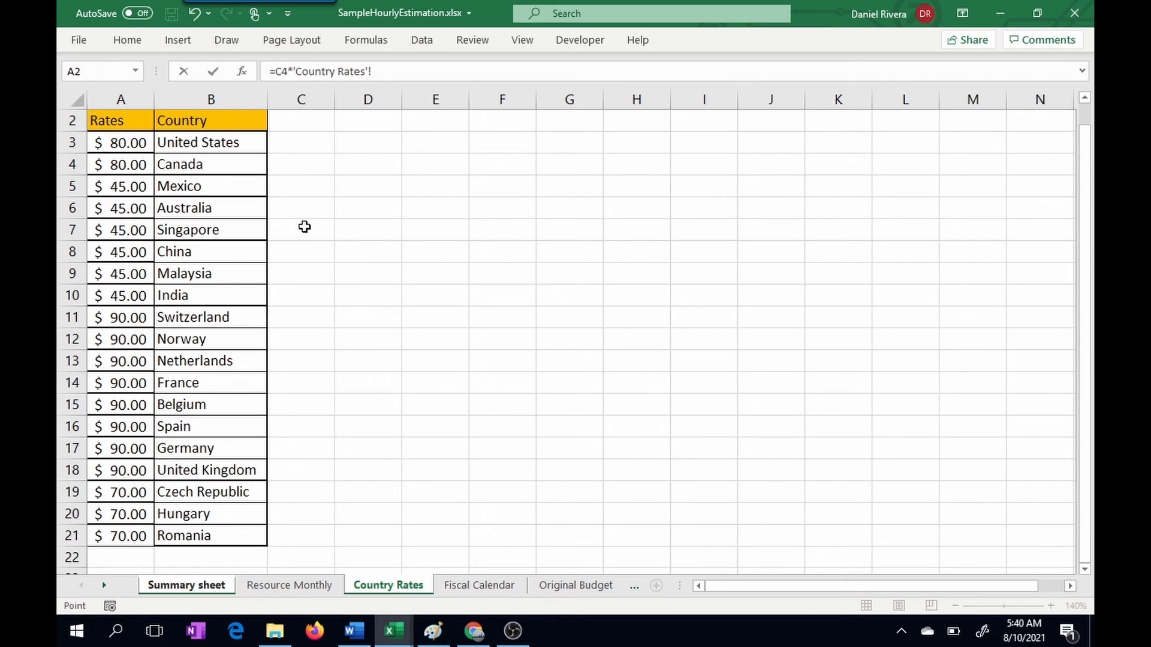
{"action": "left_click", "coordinate": [128, 189]}
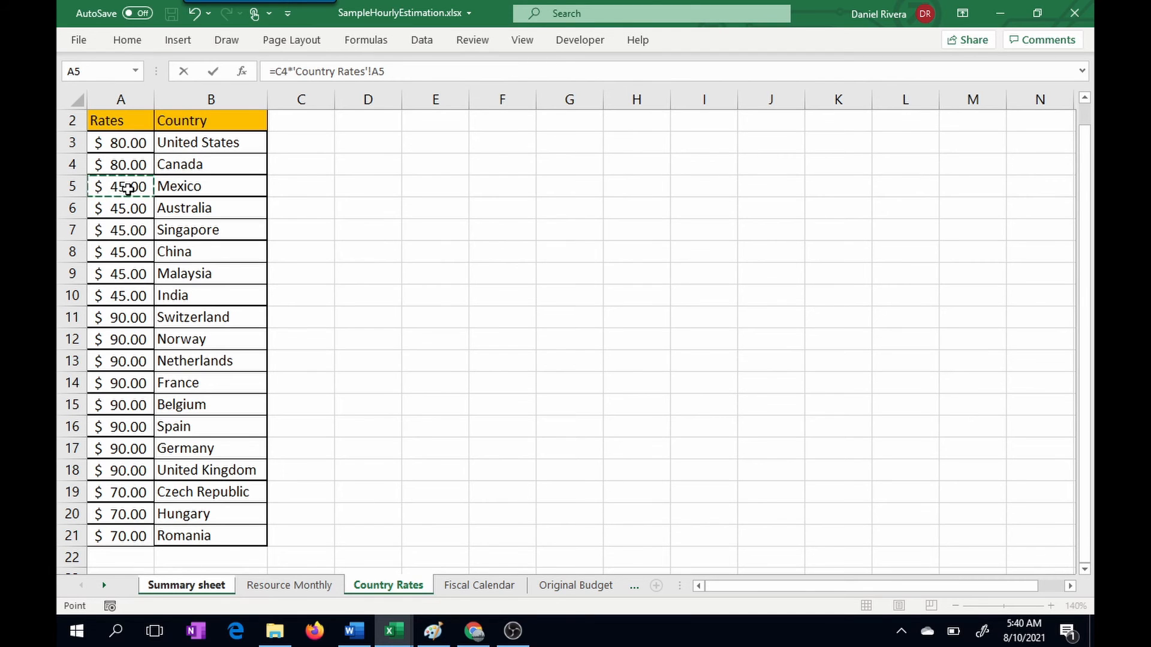
{"action": "key", "text": "Return"}
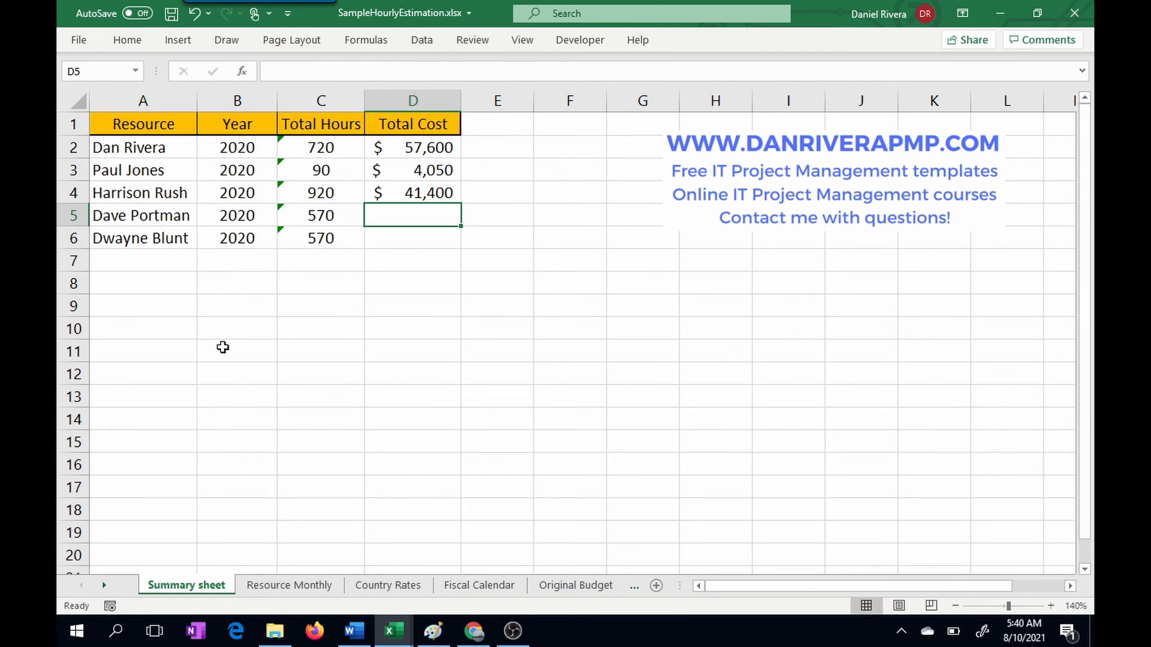
Step: In D5 of the Summary sheet, calculate the fourth resource's total cost as C5 multiplied by the Switzerland rate, 'Country Rates'!A11
{"action": "type", "text": "="}
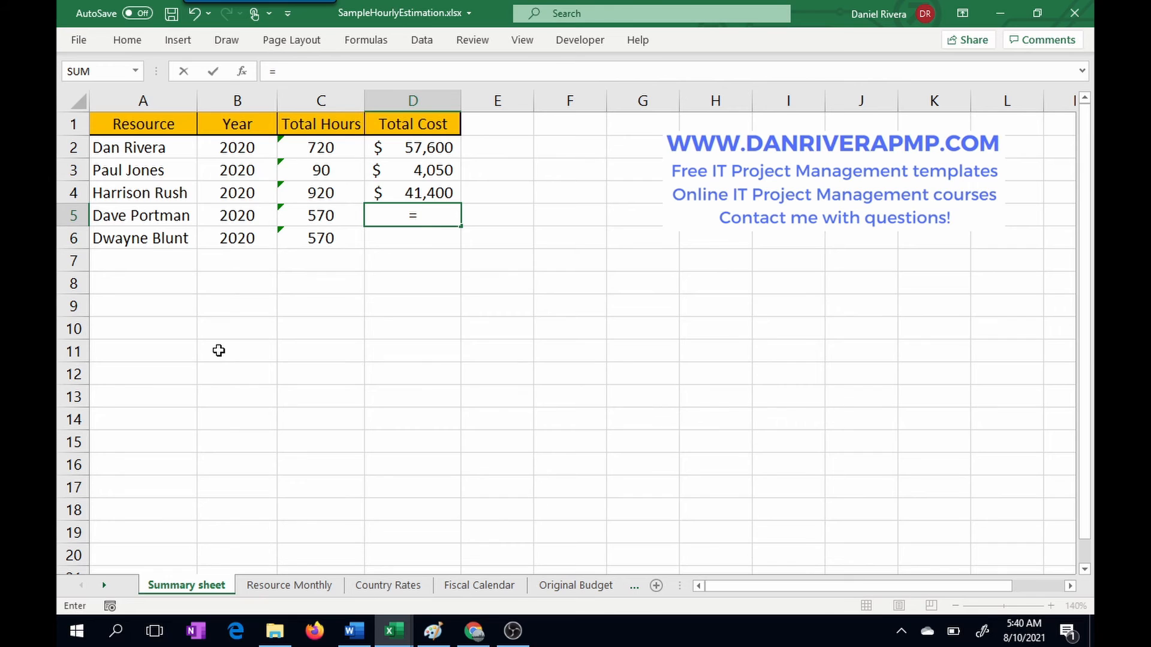
{"action": "type", "text": "C5*"}
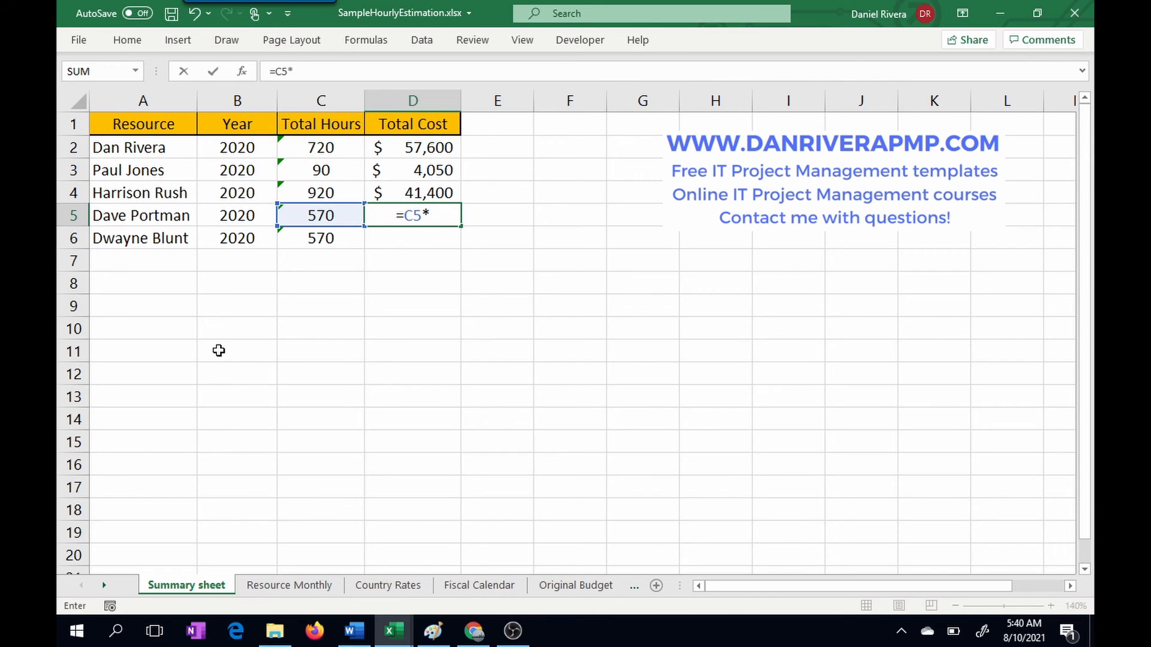
{"action": "left_click", "coordinate": [369, 591]}
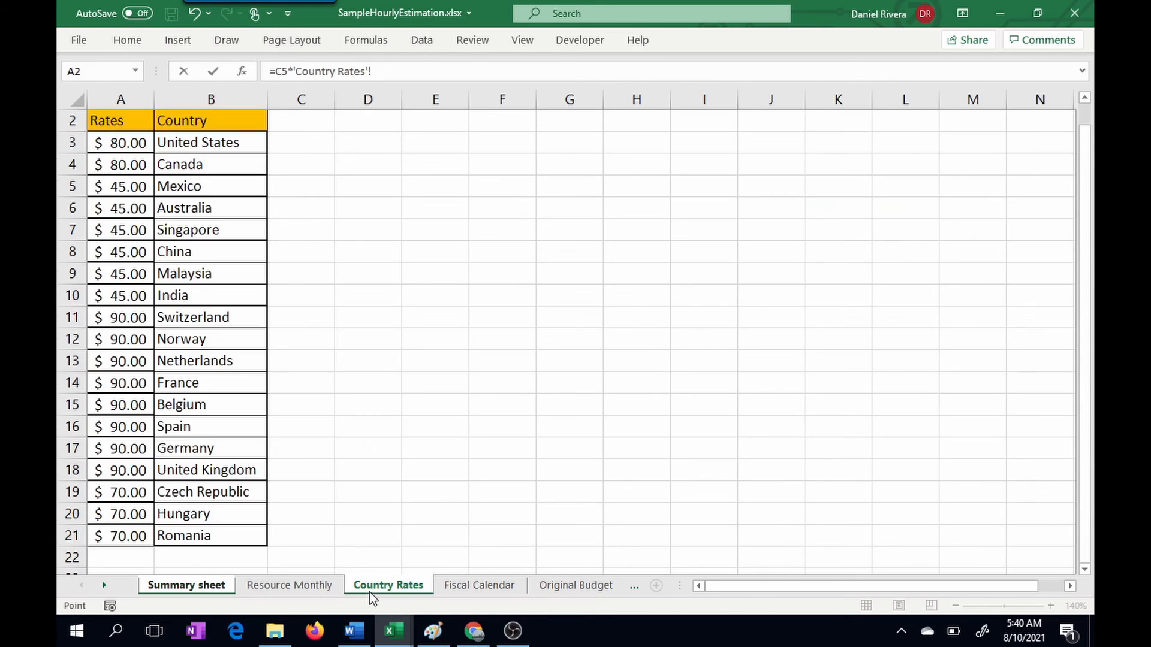
{"action": "left_click", "coordinate": [110, 323]}
{"action": "key", "text": "Return"}
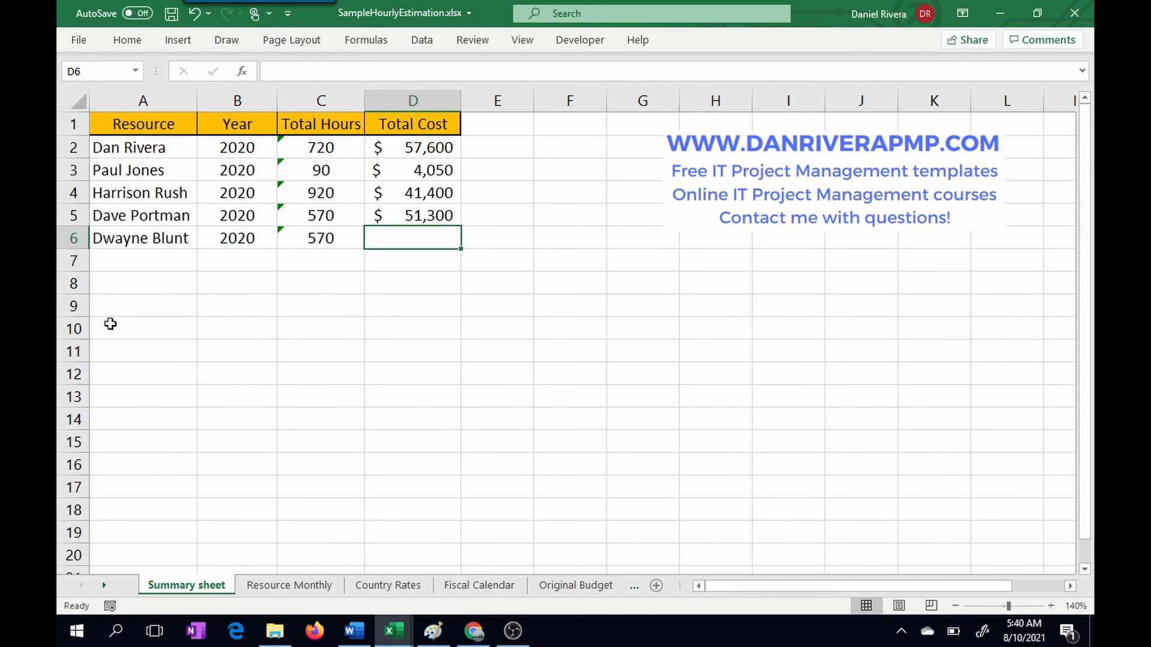
Step: In D6 of the Summary sheet, calculate the fifth resource's total cost as C6 multiplied by the United Kingdom rate, 'Country Rates'!A18
{"action": "type", "text": "="}
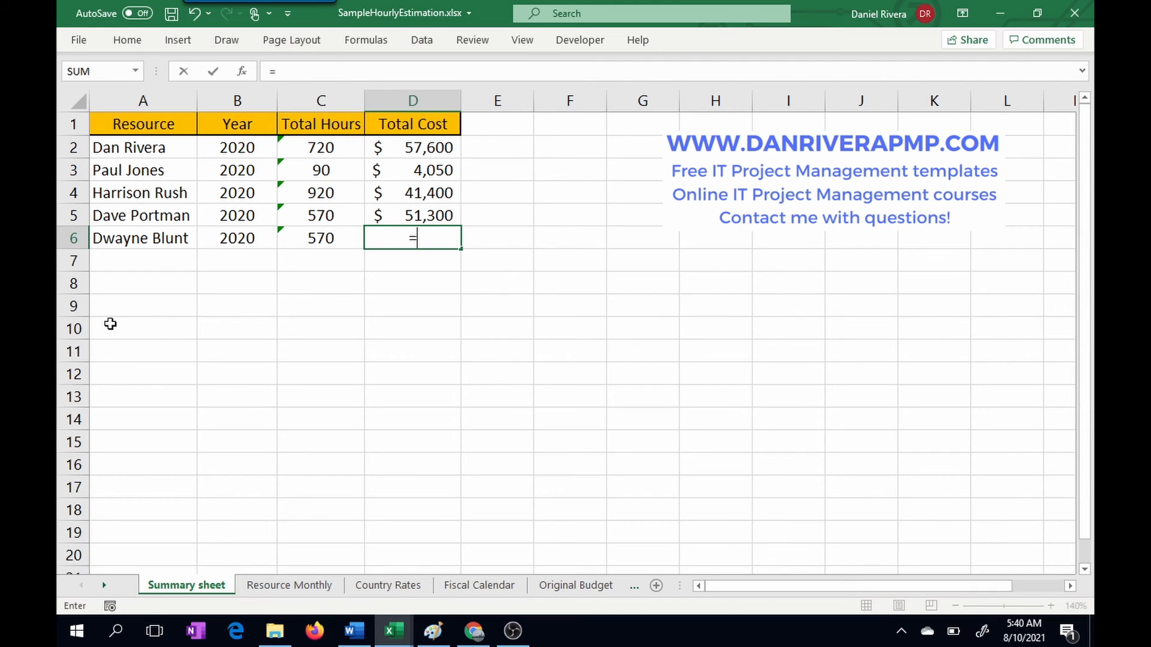
{"action": "type", "text": "C"}
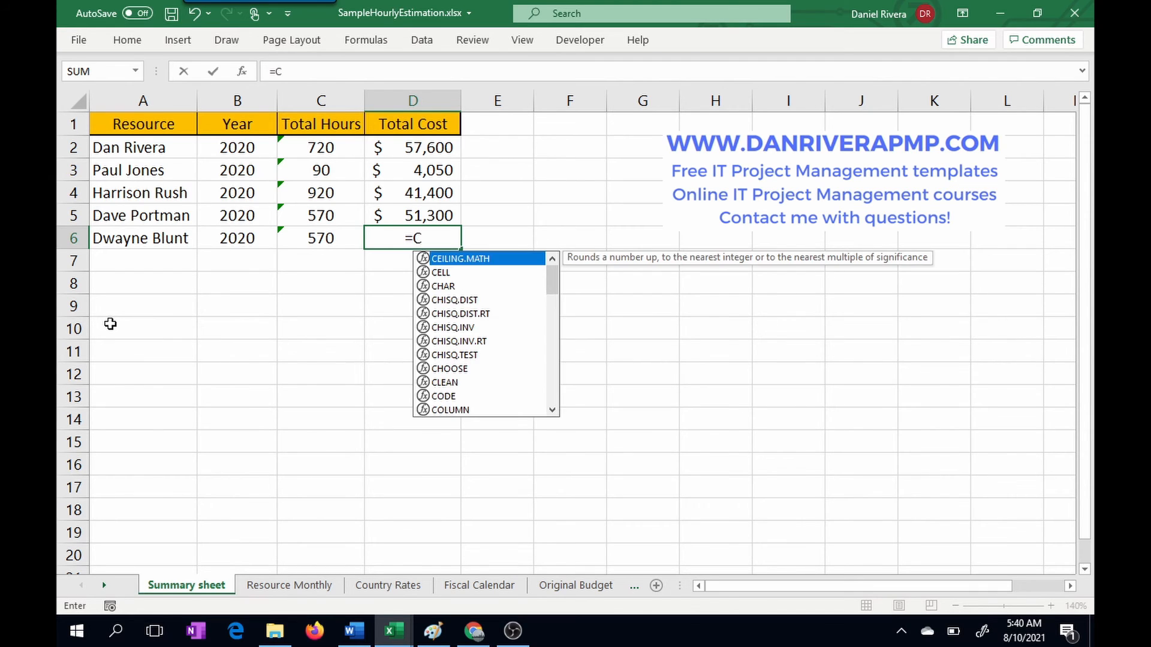
{"action": "type", "text": "6"}
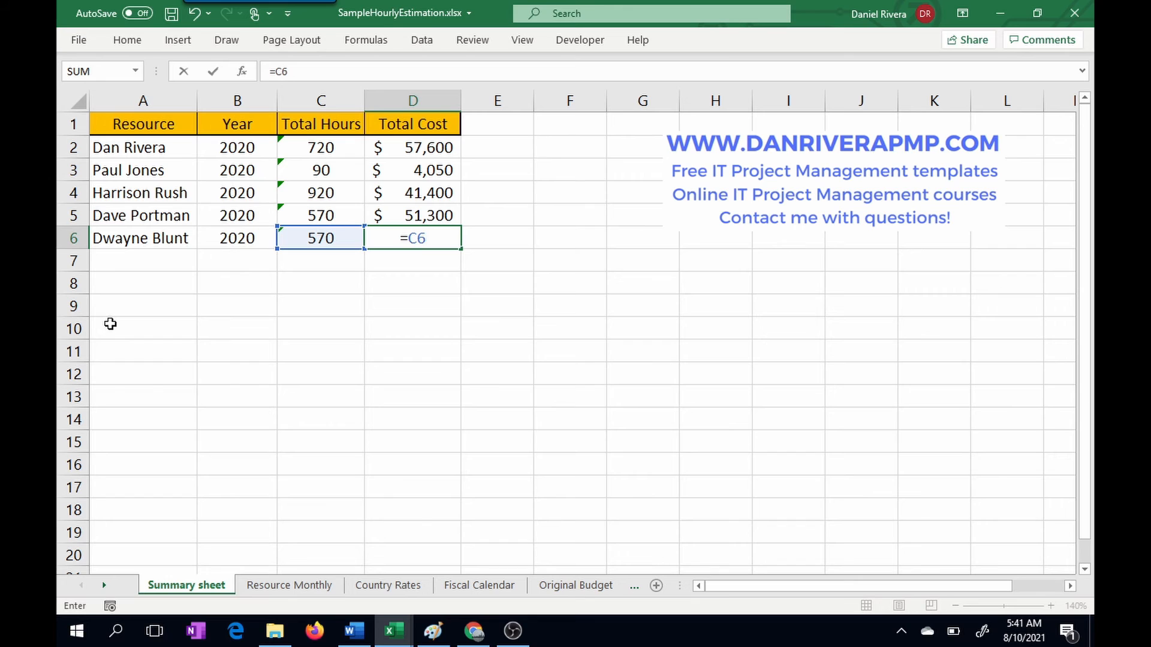
{"action": "type", "text": "*"}
{"action": "left_click", "coordinate": [363, 585]}
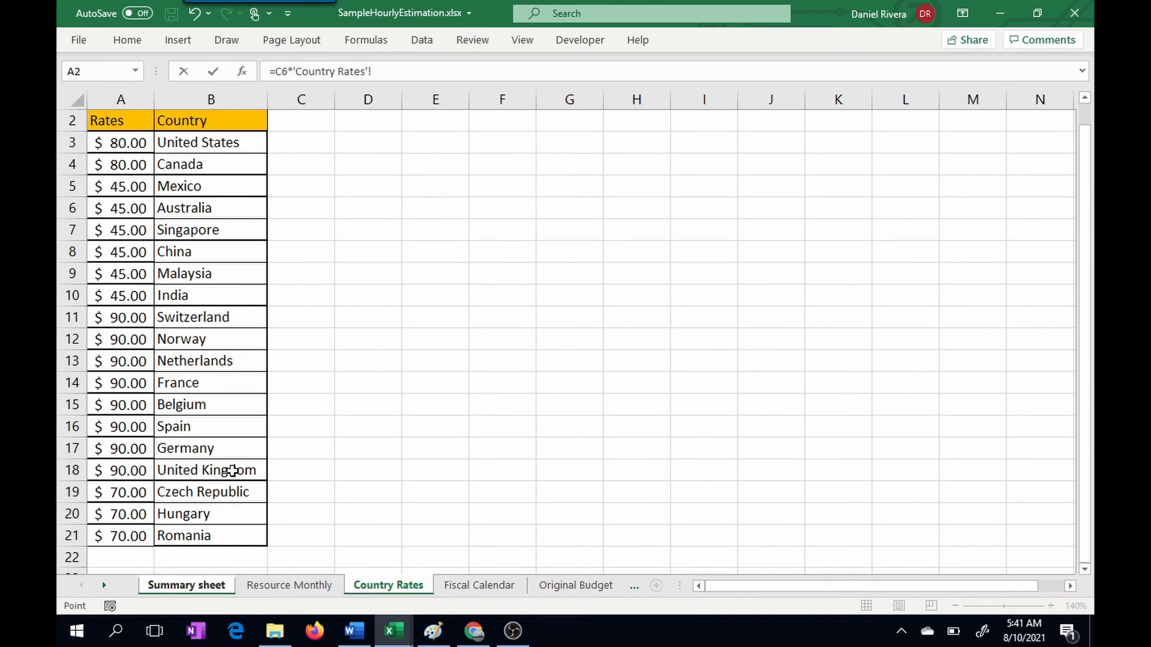
{"action": "left_click", "coordinate": [121, 473]}
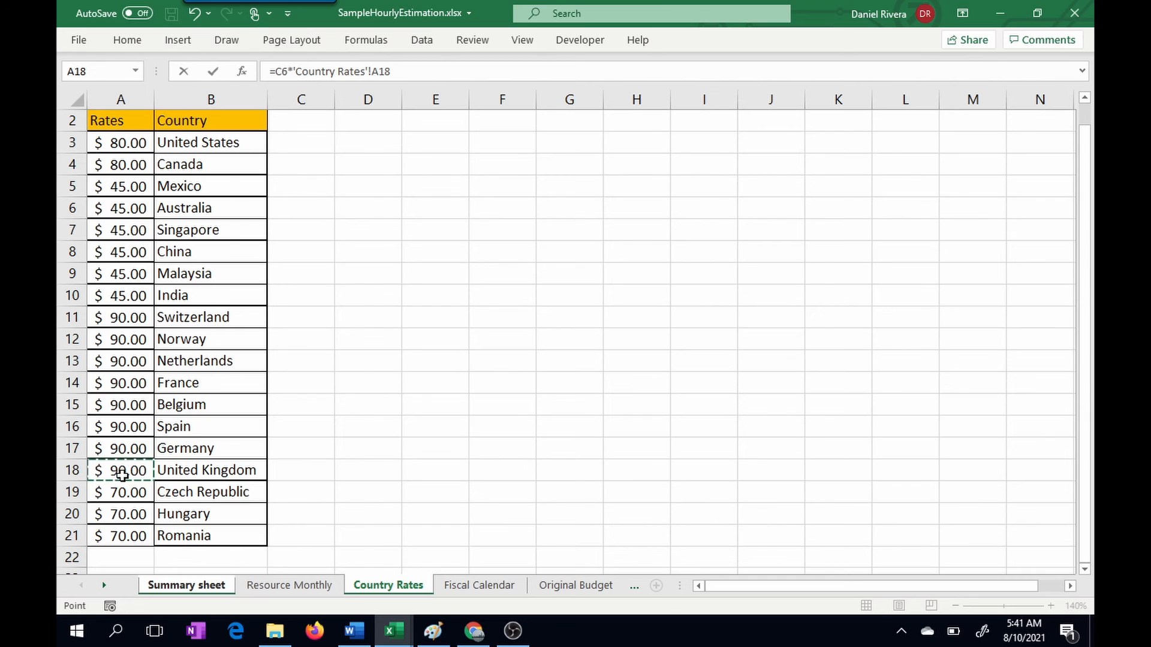
{"action": "key", "text": "Return"}
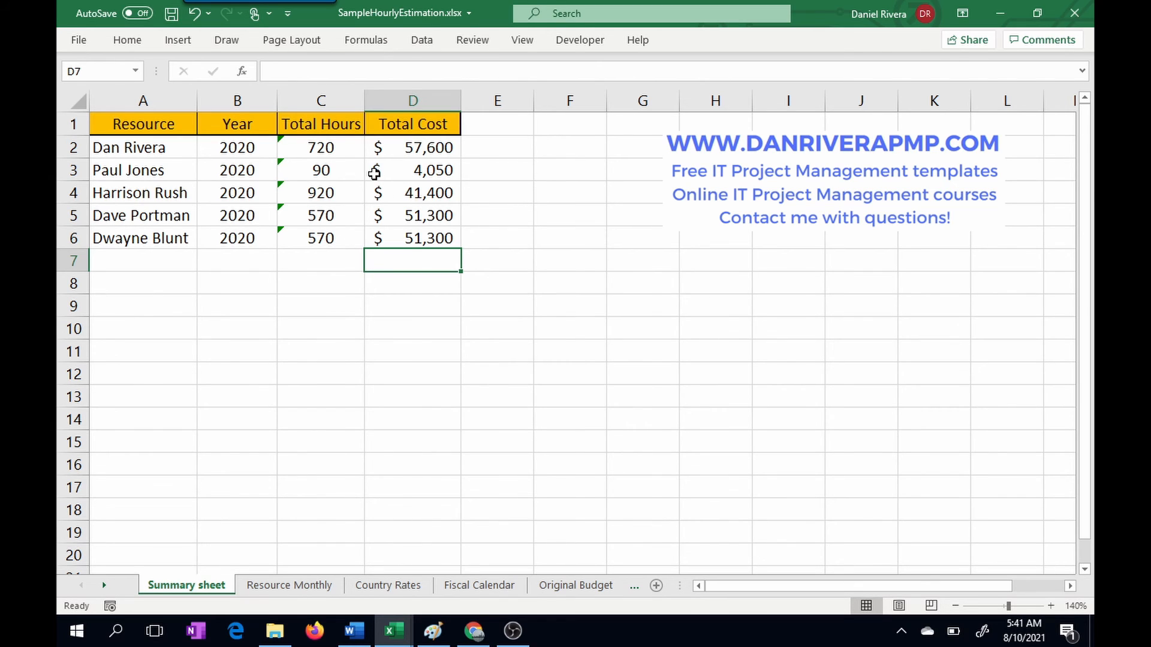
Step: On Resource Monthly, set the second resource's October, November and December 2020 hours to 20 each and check the linked totals on the Summary sheet
{"action": "left_click", "coordinate": [321, 171]}
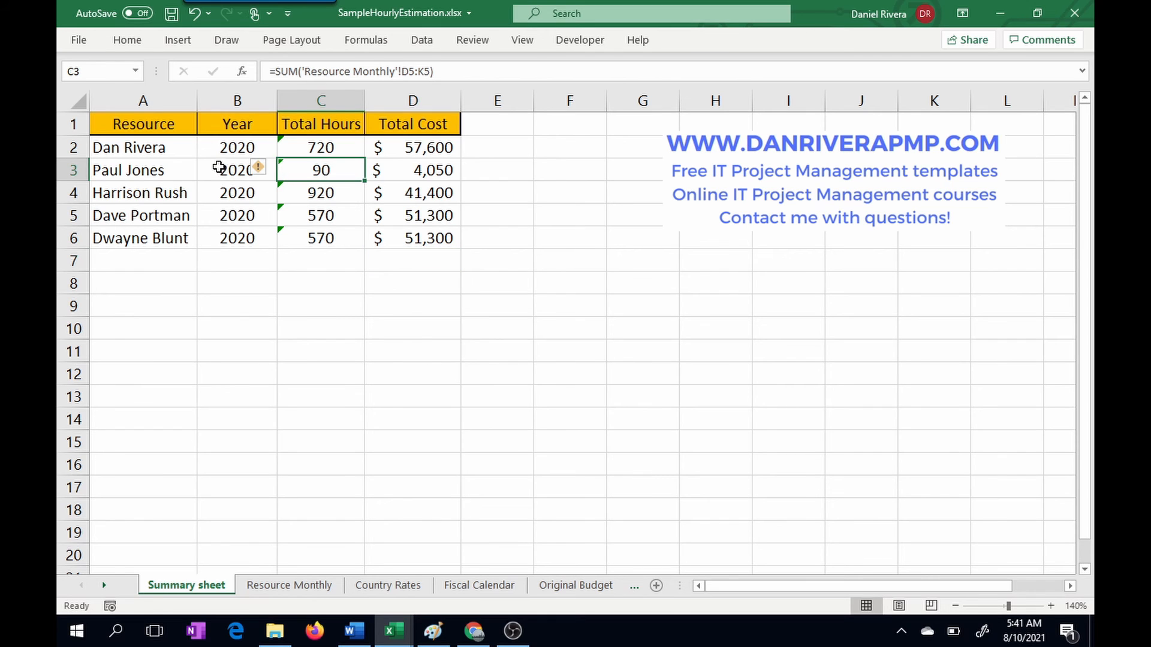
{"action": "left_click", "coordinate": [308, 586]}
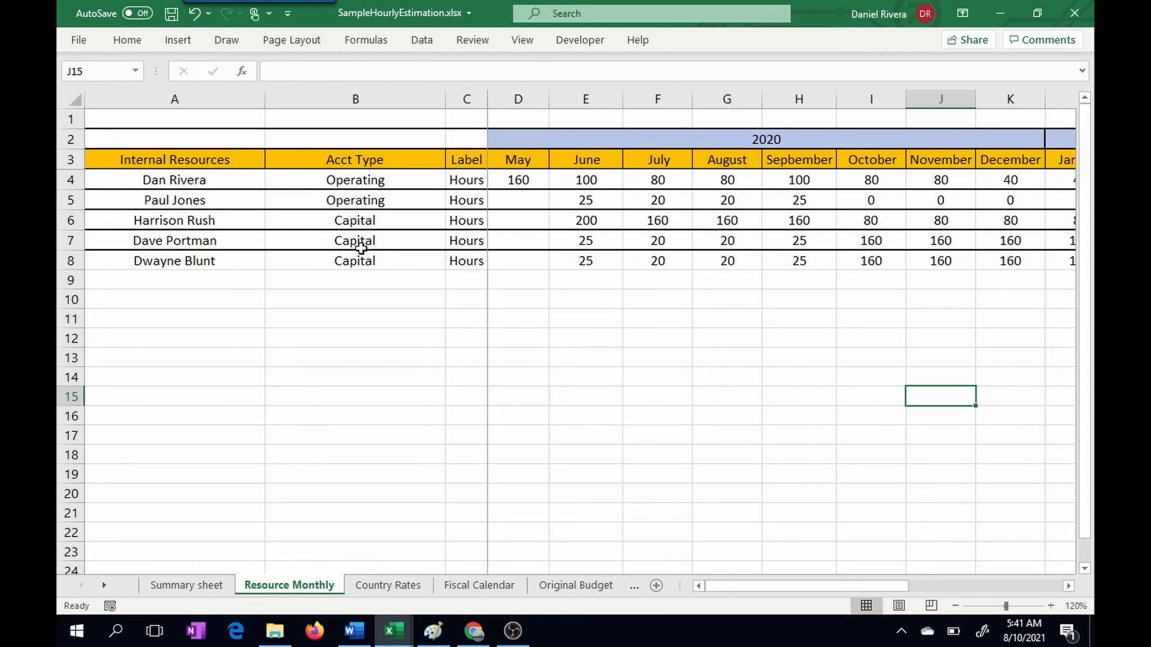
{"action": "left_click", "coordinate": [870, 207]}
{"action": "type", "text": "2"}
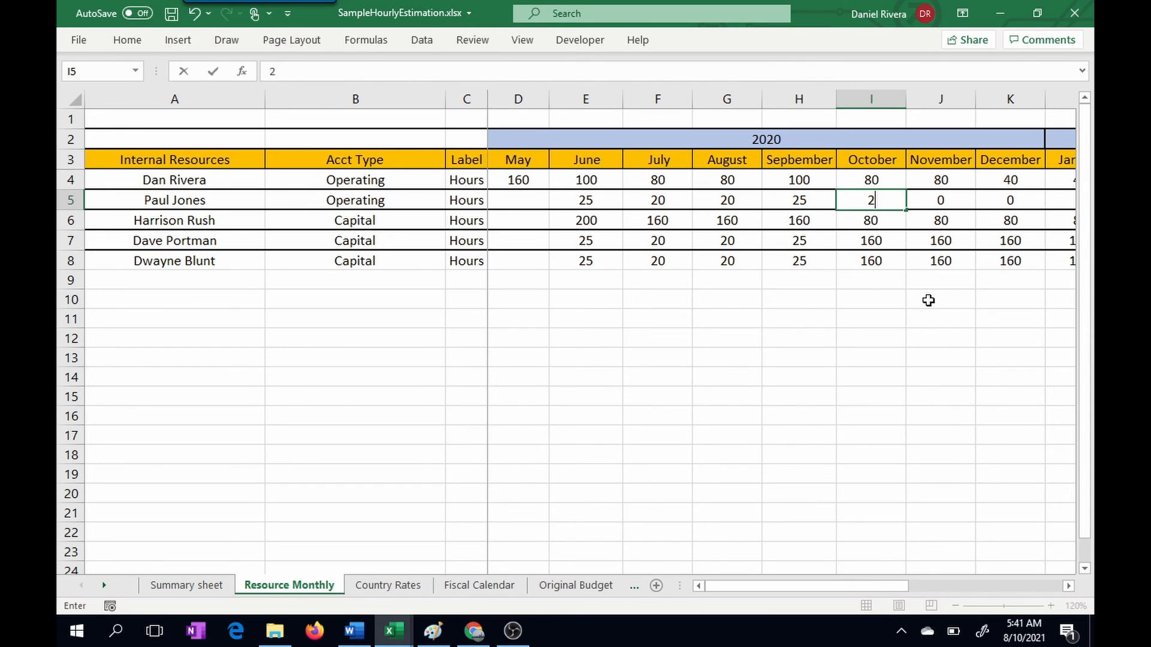
{"action": "type", "text": "0"}
{"action": "left_click", "coordinate": [888, 302]}
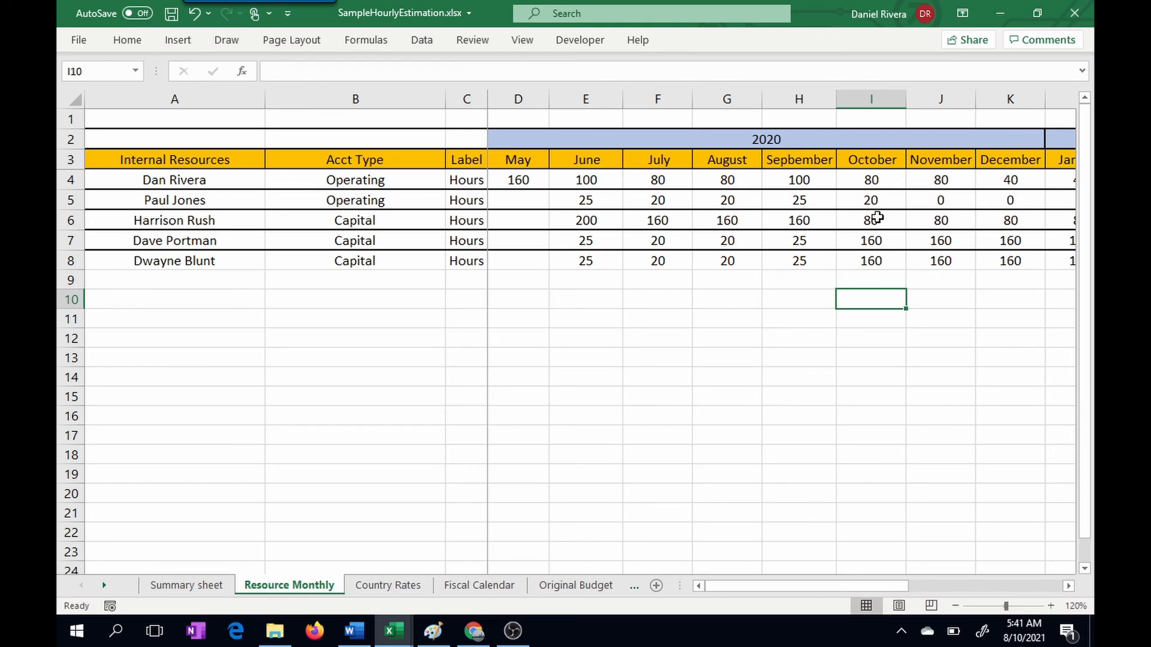
{"action": "left_click", "coordinate": [873, 202]}
{"action": "left_click_drag", "start_coordinate": [906, 210], "coordinate": [1025, 208]}
{"action": "left_click", "coordinate": [924, 354]}
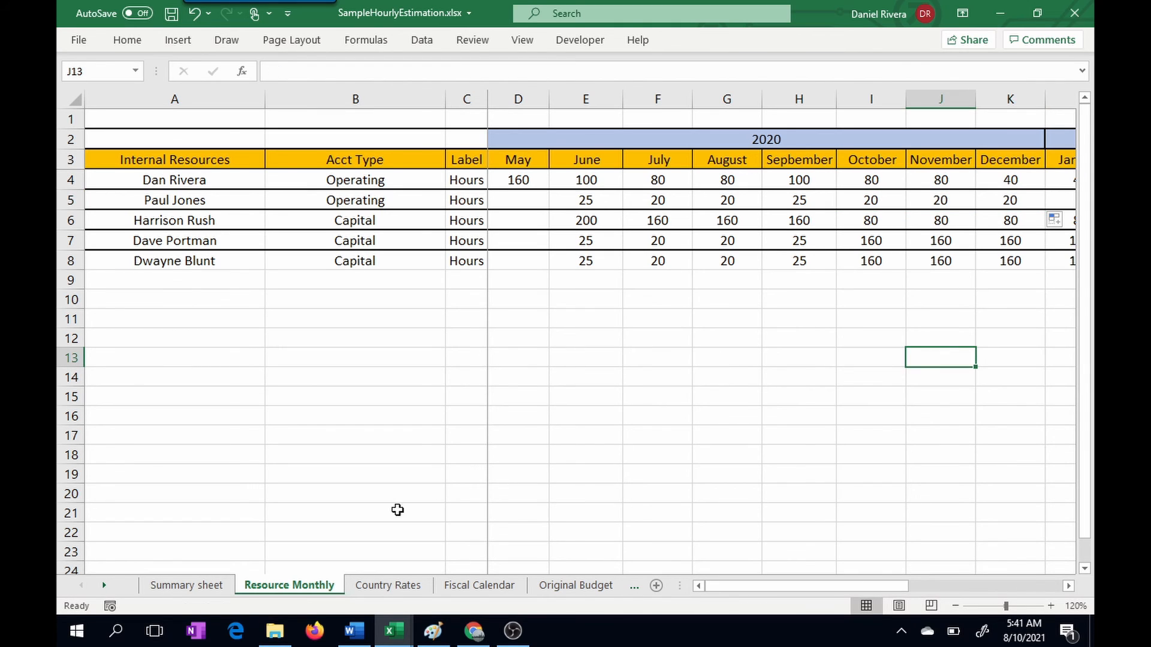
{"action": "left_click", "coordinate": [222, 589]}
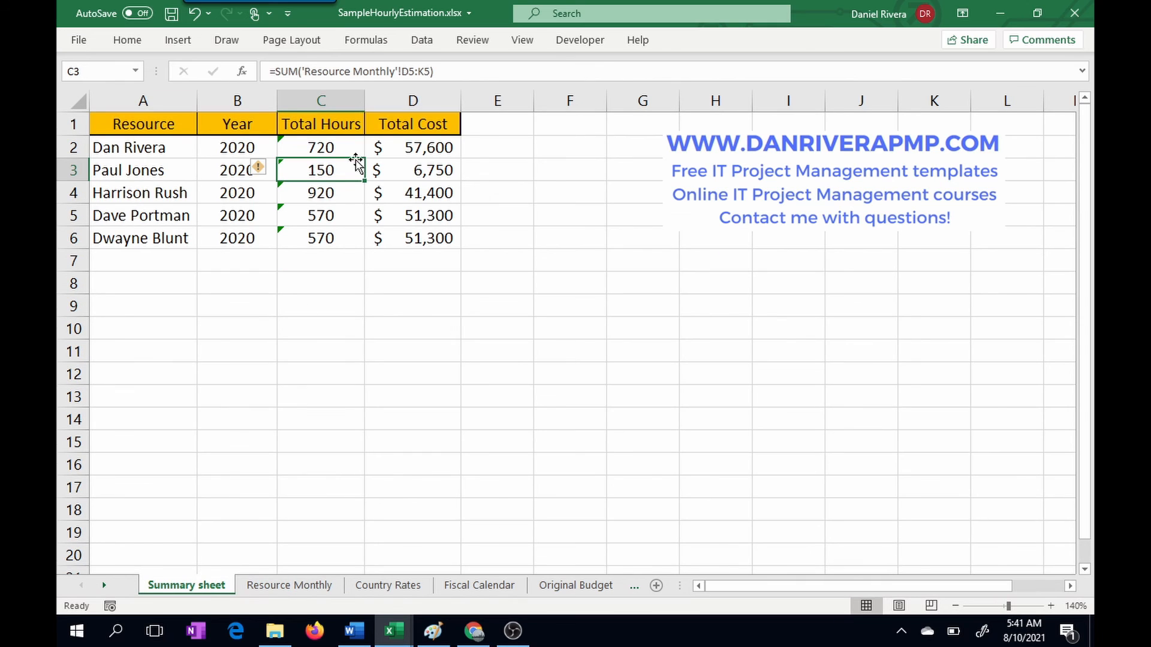